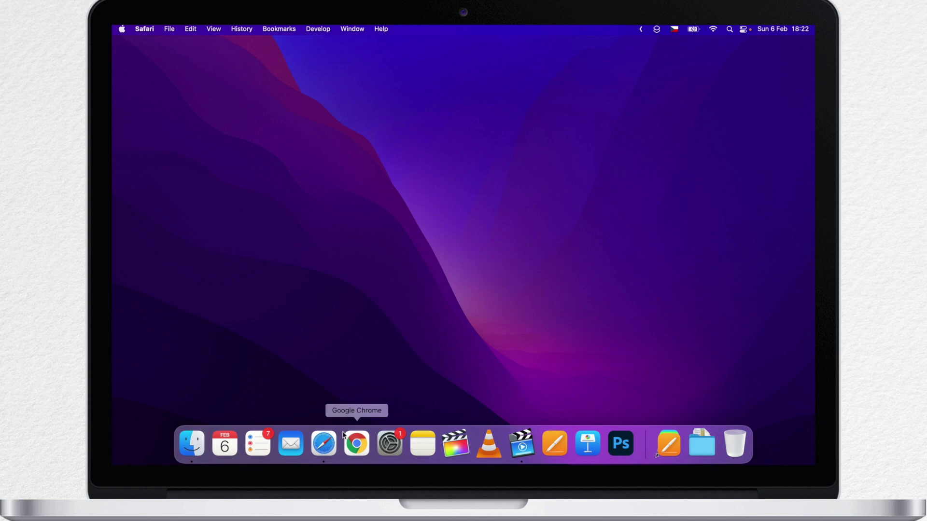
Step: Open a new private Safari window and load google.com
right_click(327, 437)
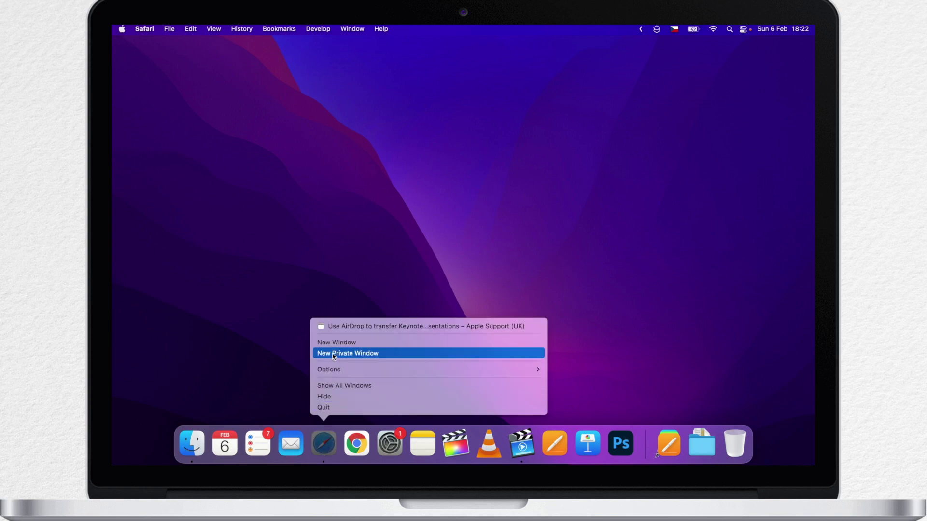
left_click(391, 356)
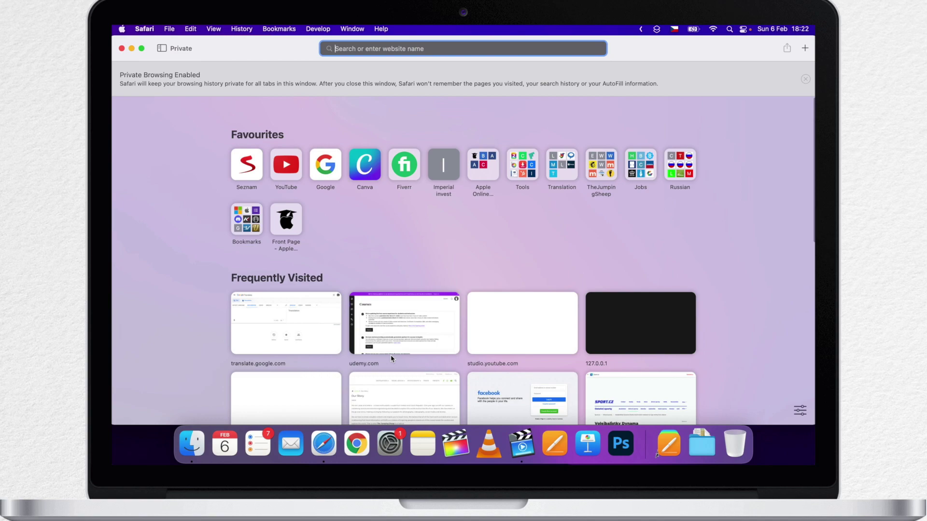
type("google.com")
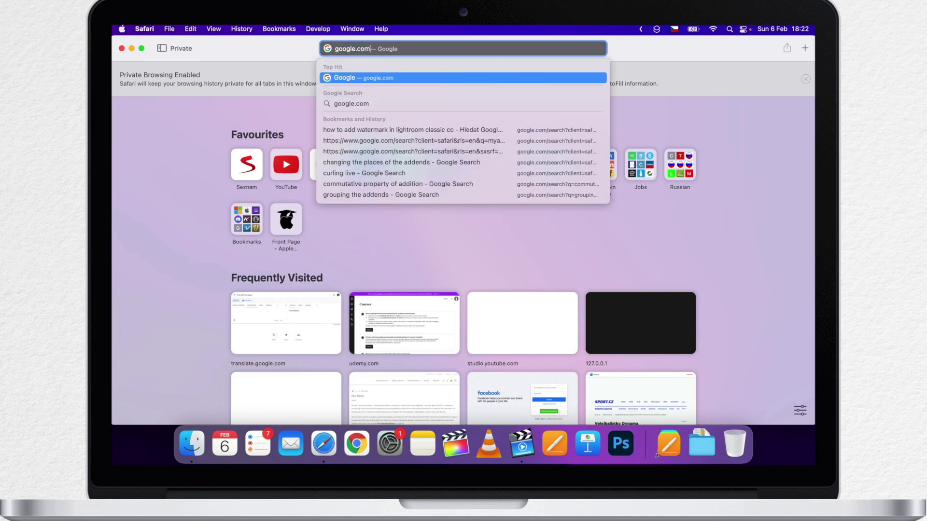
key("Return")
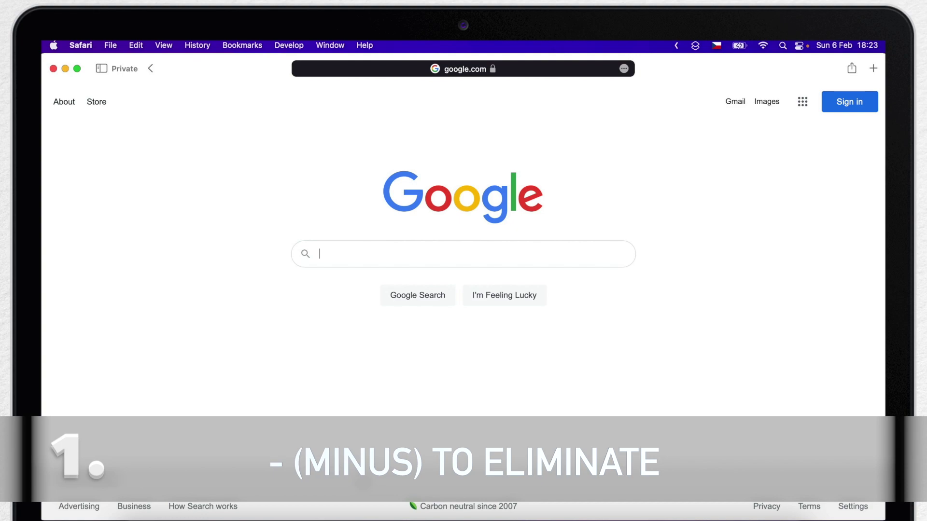
Step: Search Google for MacBook and scroll through the results
left_click(309, 256)
type("MacBook")
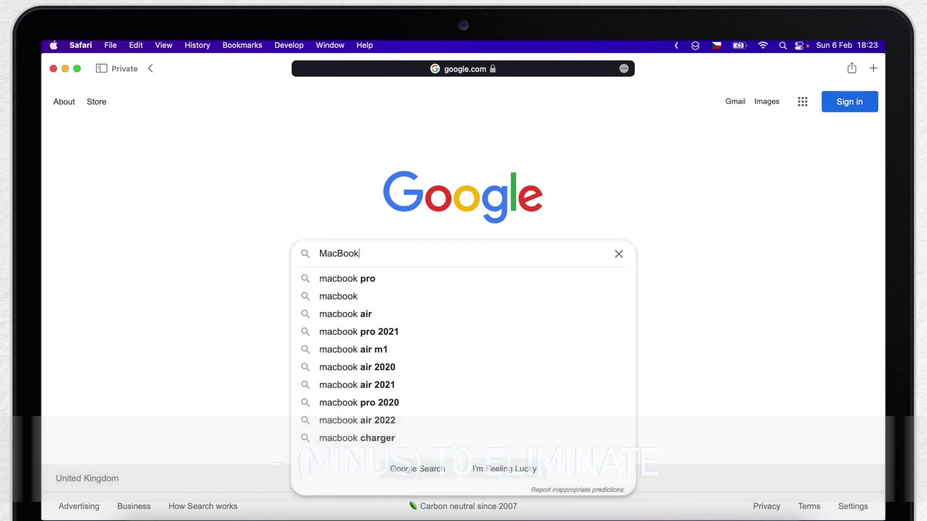
key("Return")
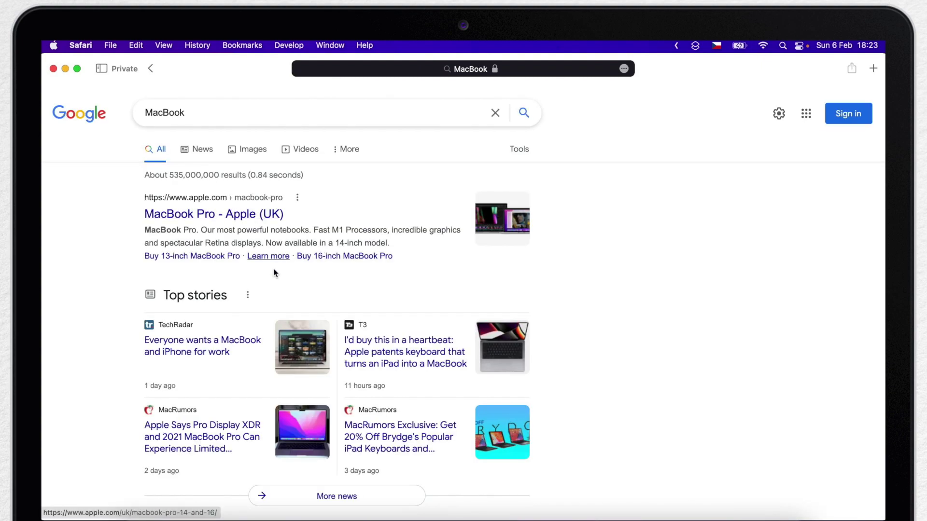
scroll(265, 262, "down", 5)
scroll(274, 273, "down", 5)
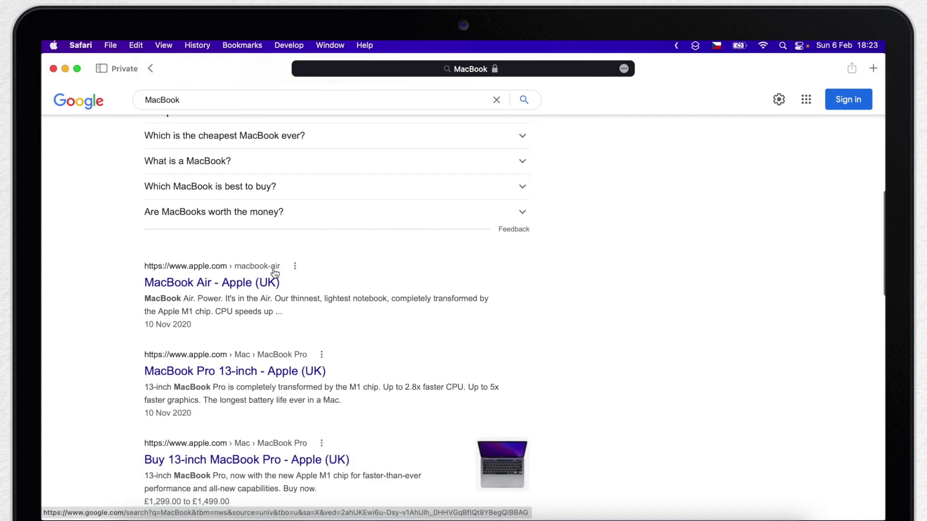
scroll(275, 274, "up", 10)
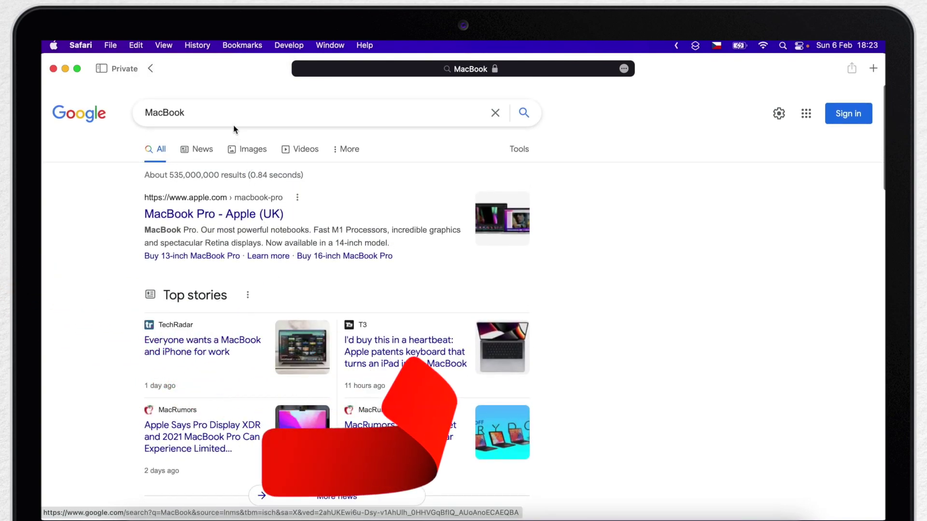
Step: Add -buy to the query so results exclude pages mentioning buy
left_click(227, 113)
type("-buy")
key("Return")
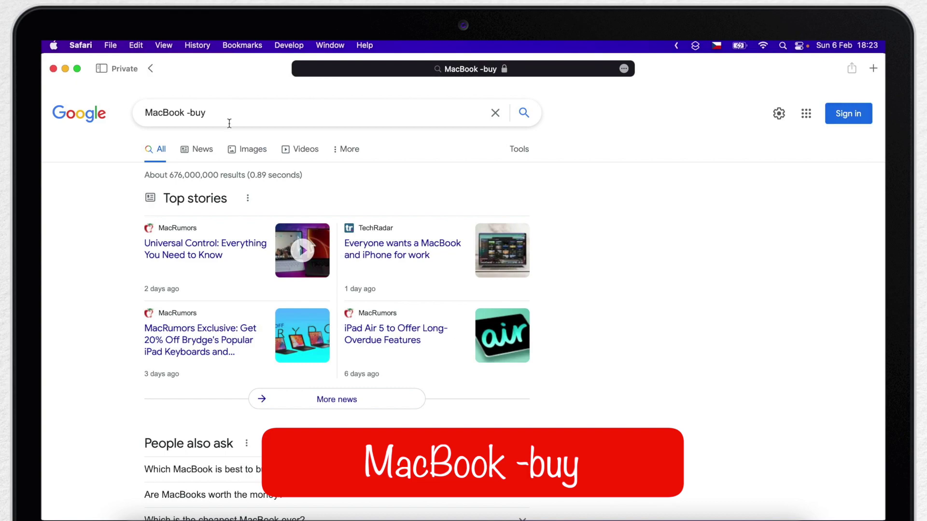
scroll(203, 275, "down", 6)
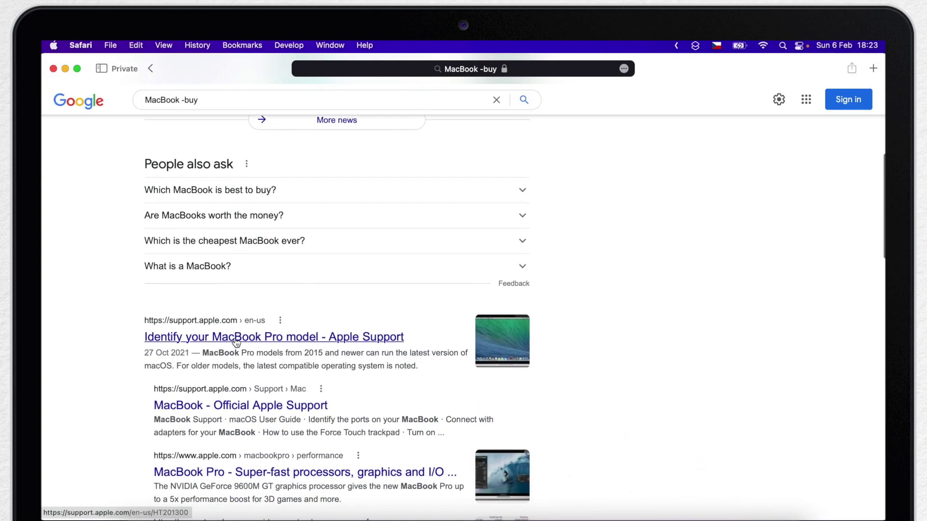
scroll(236, 342, "down", 5)
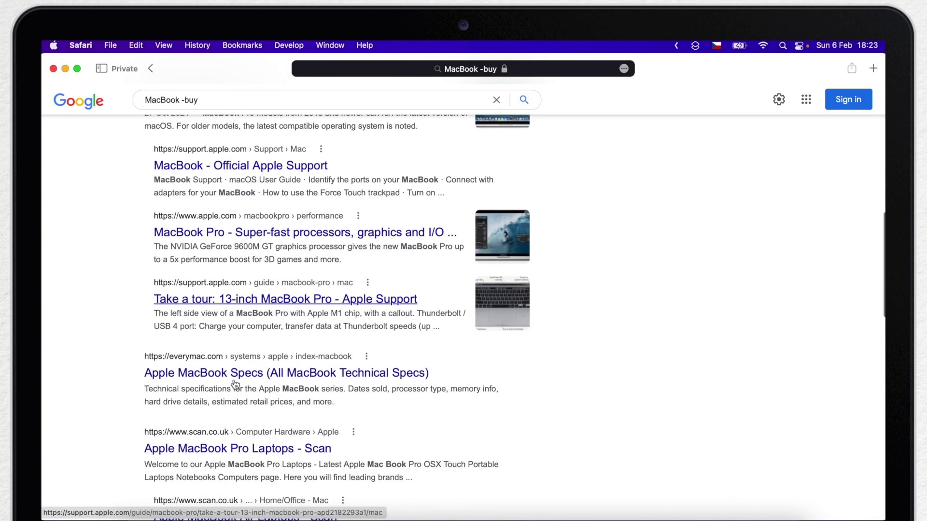
scroll(235, 385, "down", 6)
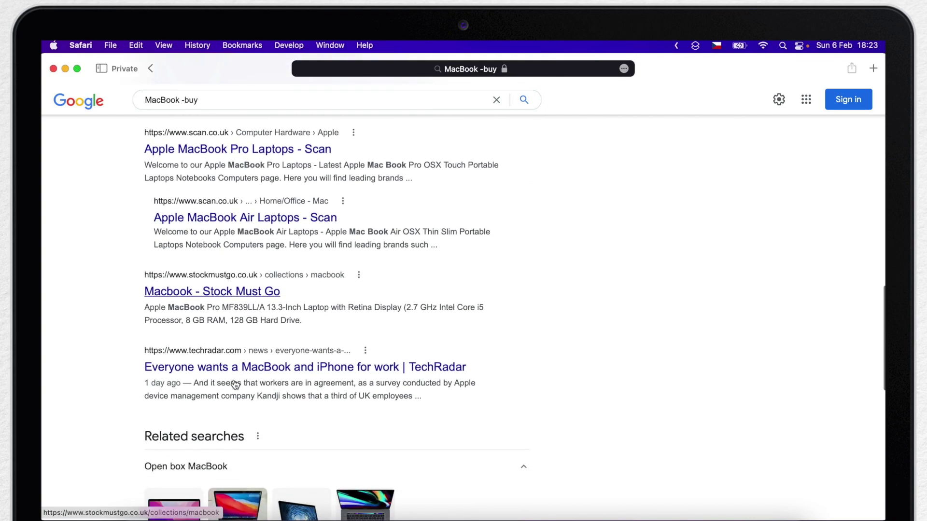
scroll(235, 385, "up", 20)
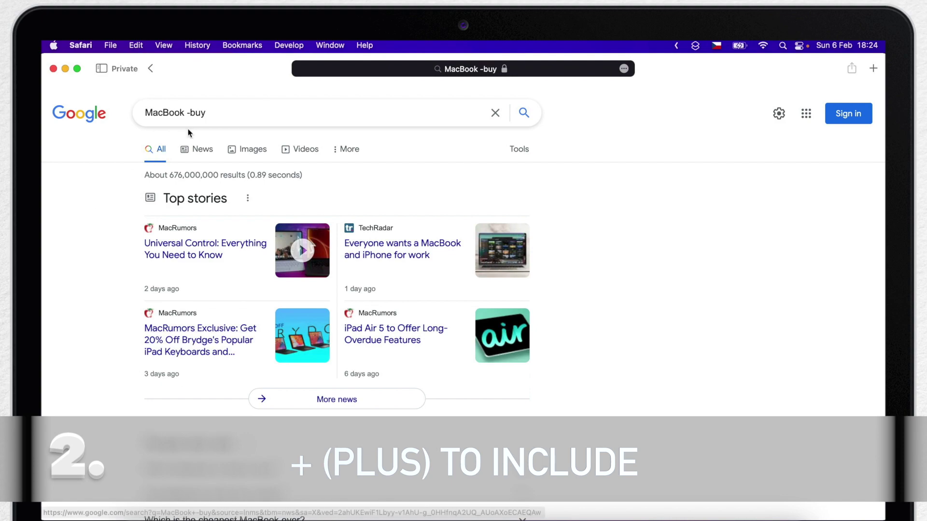
Step: Replace -buy with +review so the query reads MacBook +review, then browse the review results
left_click(207, 115)
key("BackSpace")
key("BackSpace")
key("BackSpace")
key("BackSpace")
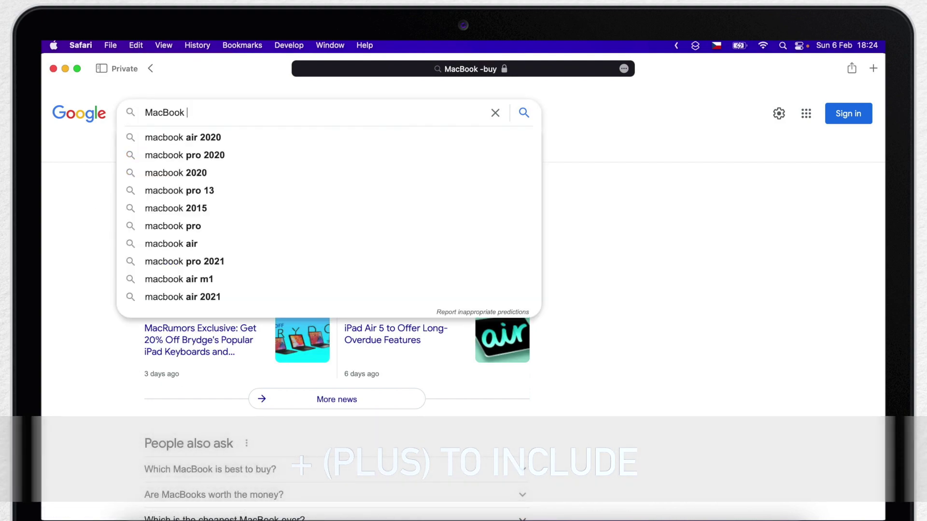
type("+review")
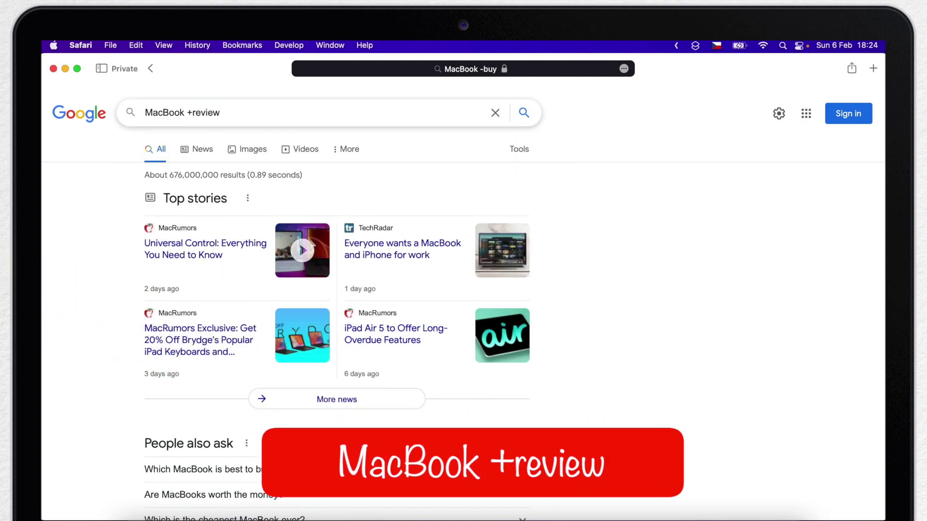
key("Return")
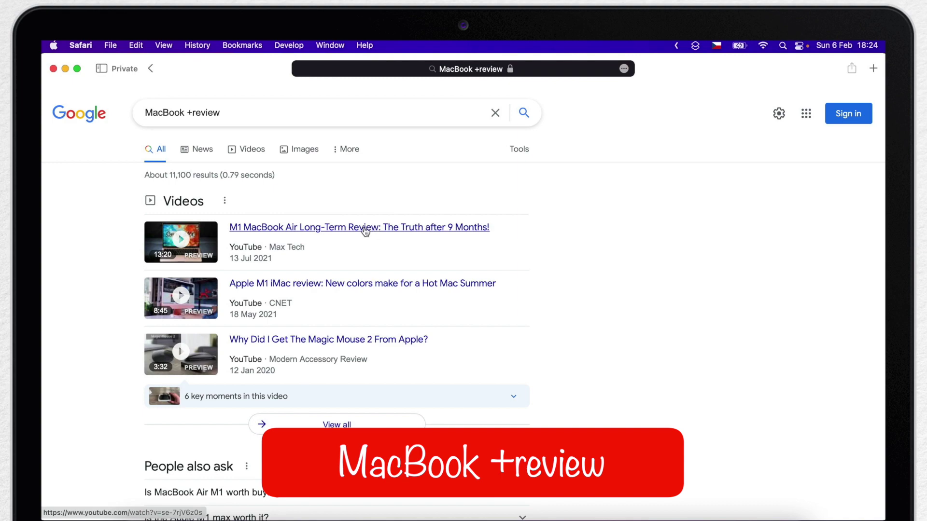
scroll(360, 324, "down", 6)
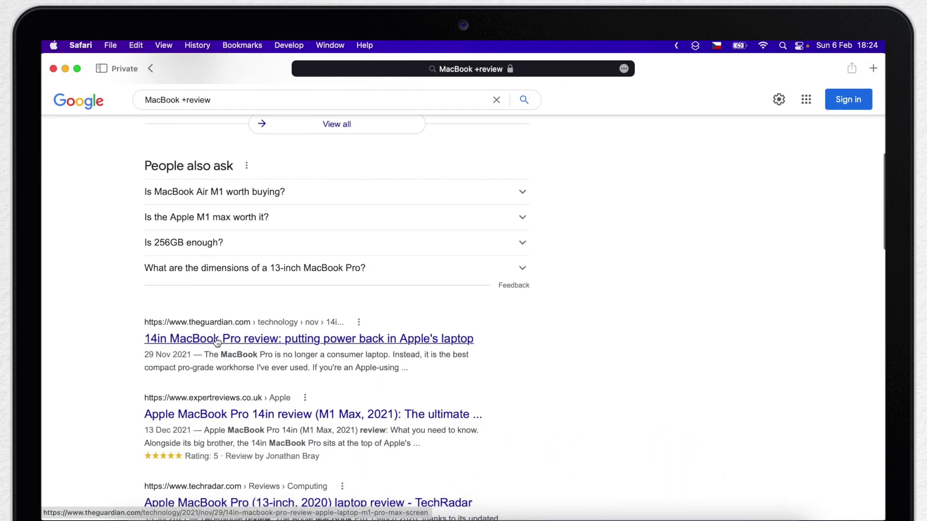
scroll(289, 420, "down", 2)
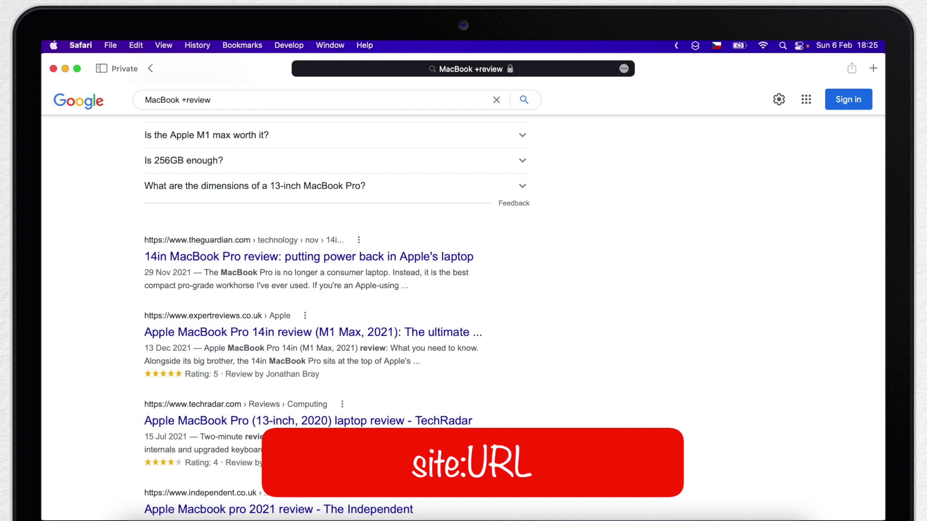
Step: Start a fresh search for mac and glance over the results
left_click(496, 100)
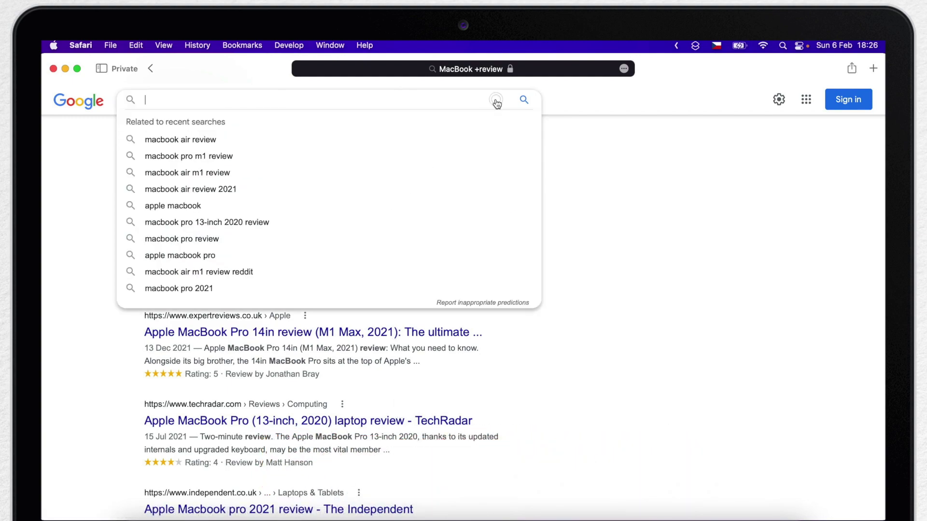
type("mac")
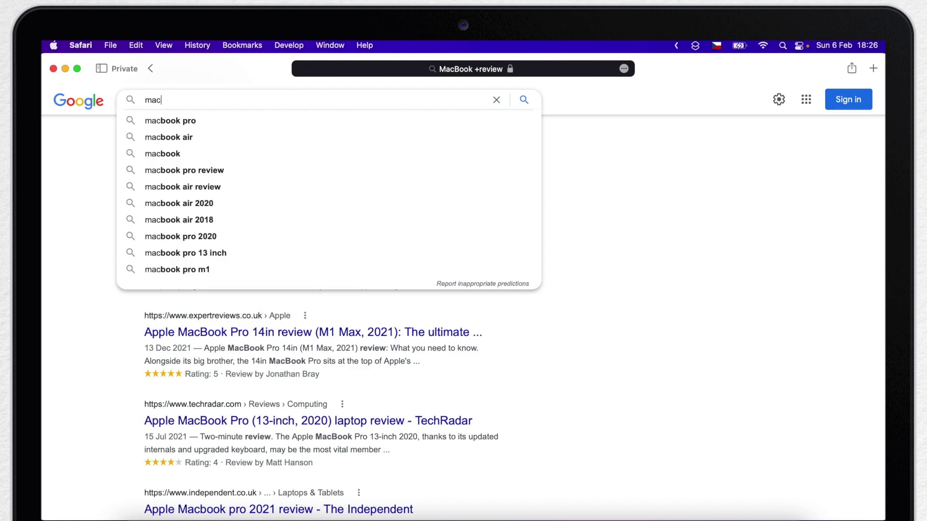
key("Return")
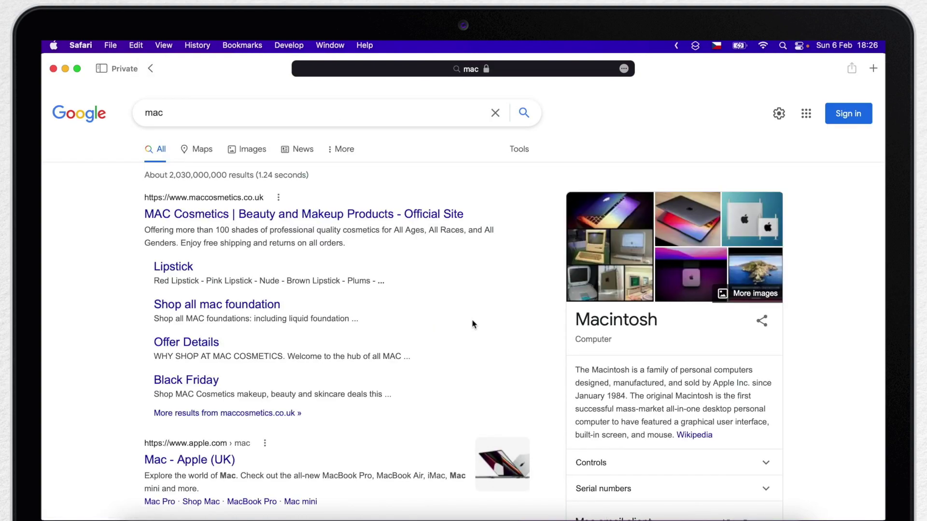
scroll(472, 324, "down", 15)
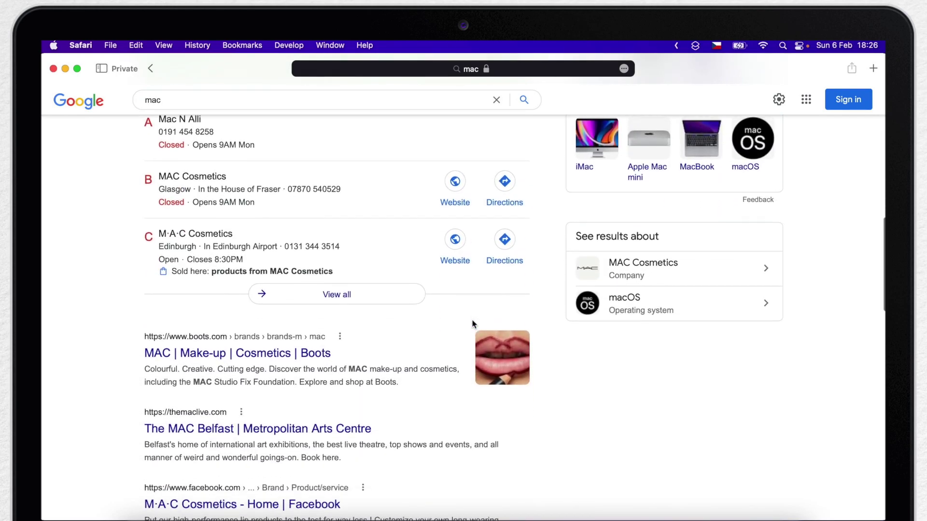
scroll(473, 325, "up", 20)
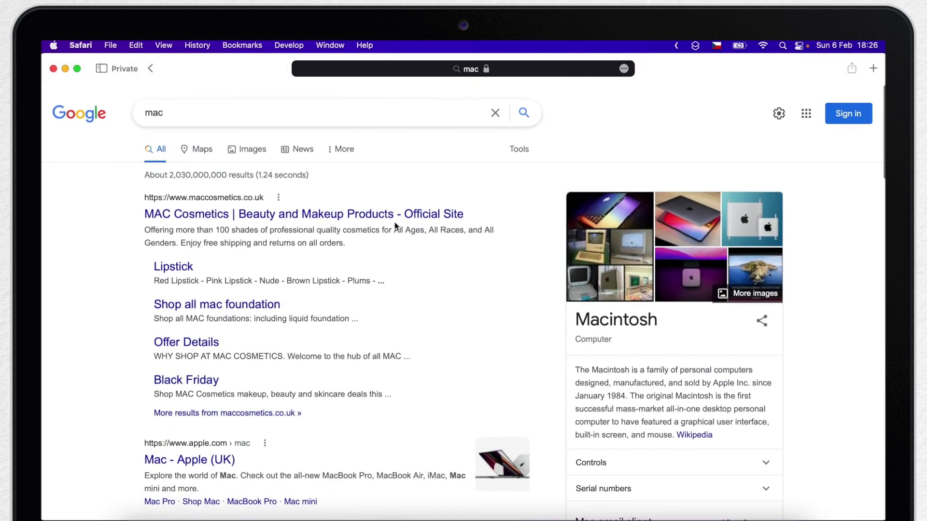
Step: Limit the mac search to apple.com with site:apple.com and scroll back to the top
left_click(289, 112)
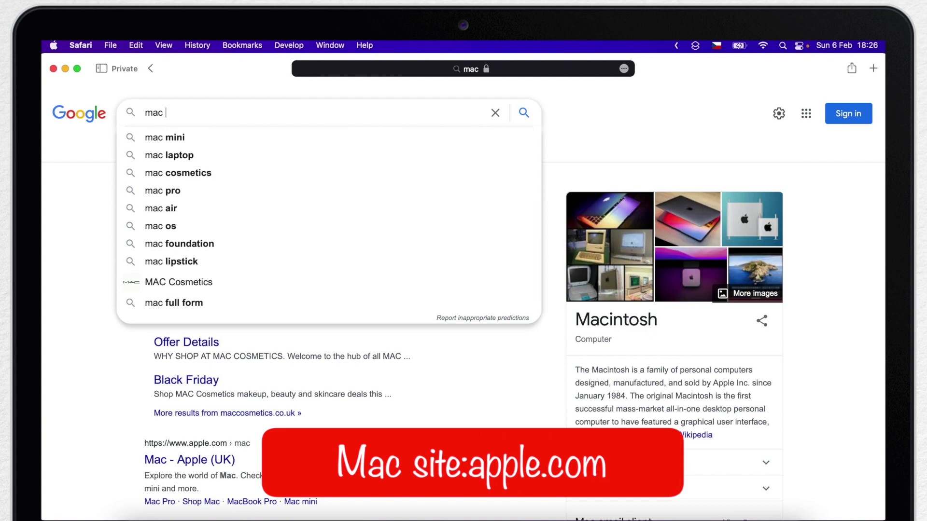
type("site:")
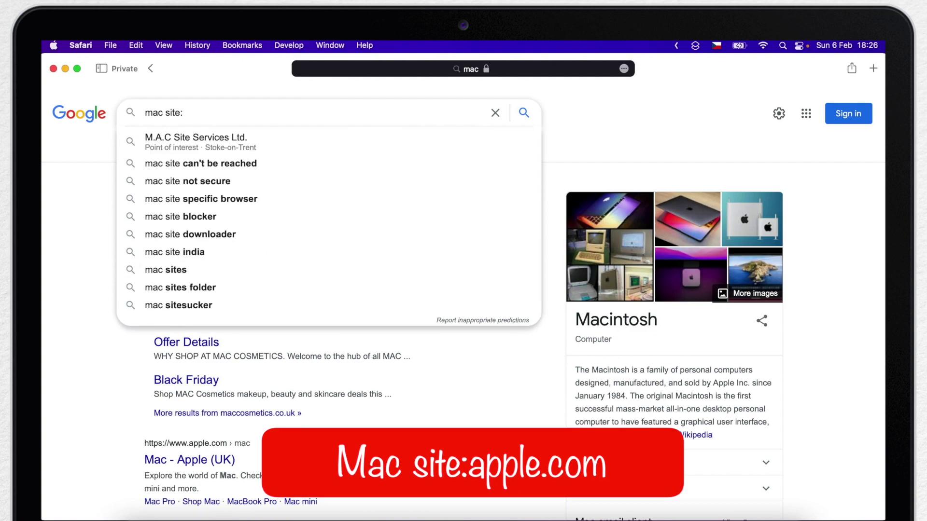
type("ap")
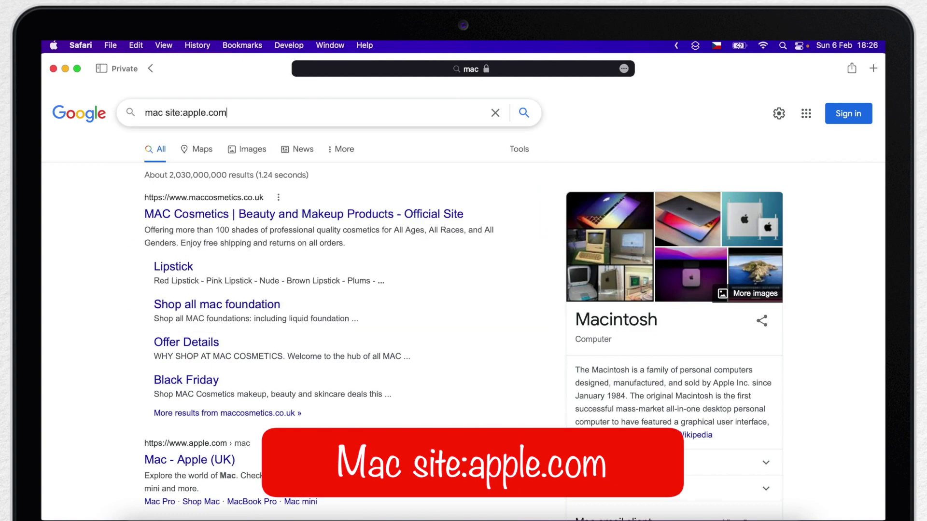
type("ple.com")
key("Return")
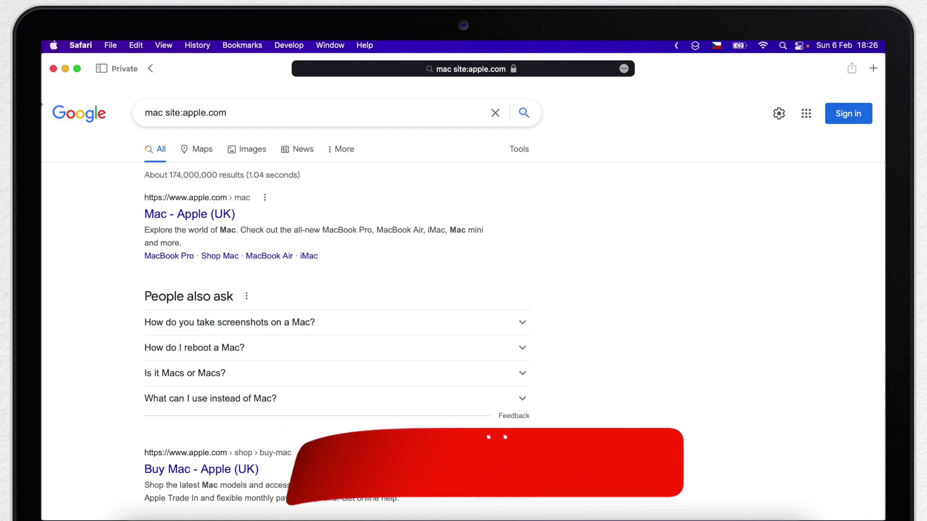
scroll(141, 275, "down", 5)
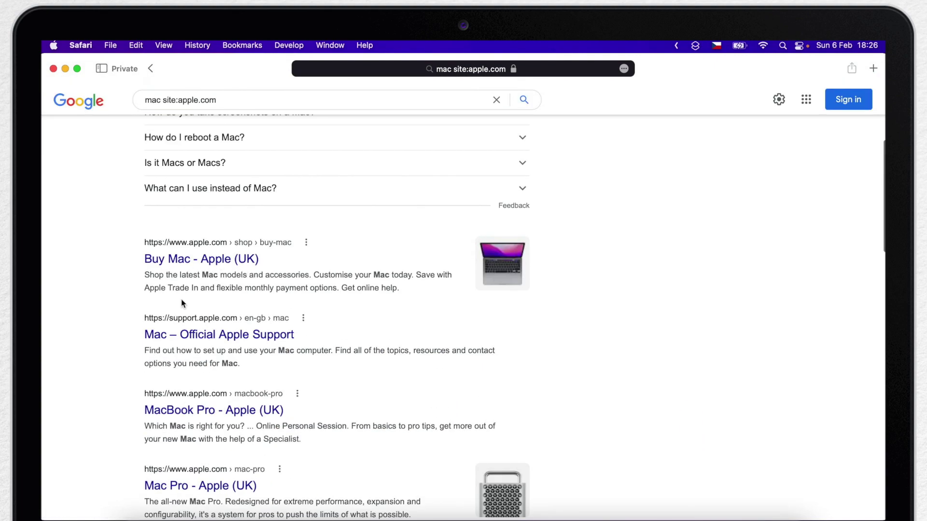
scroll(167, 447, "down", 10)
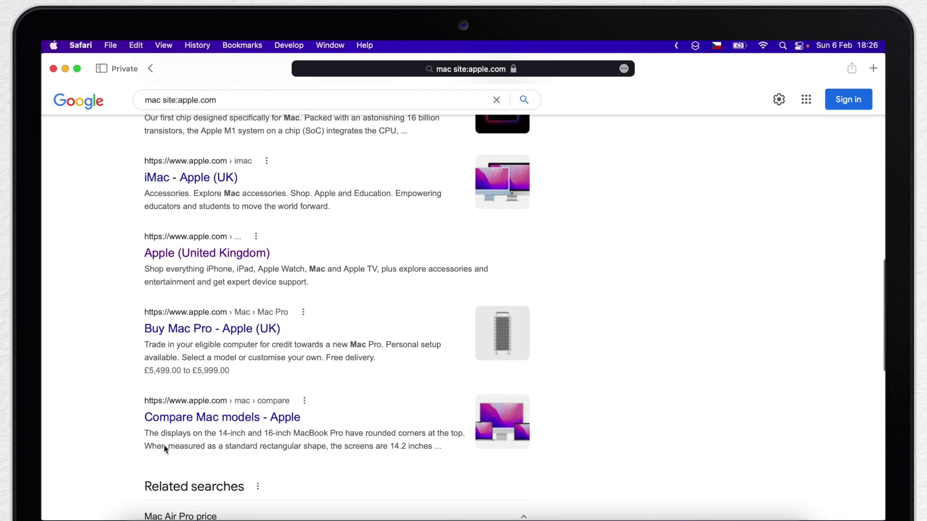
scroll(164, 449, "down", 2)
scroll(160, 459, "up", 15)
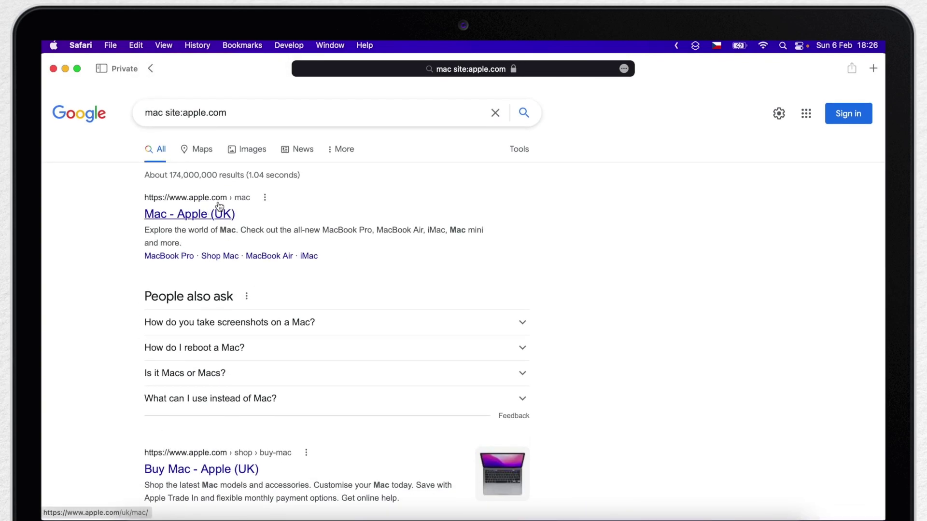
Step: Search shortcuts, then restrict it with site:appleonlineacademy.com
left_click(495, 115)
type("shortcuts")
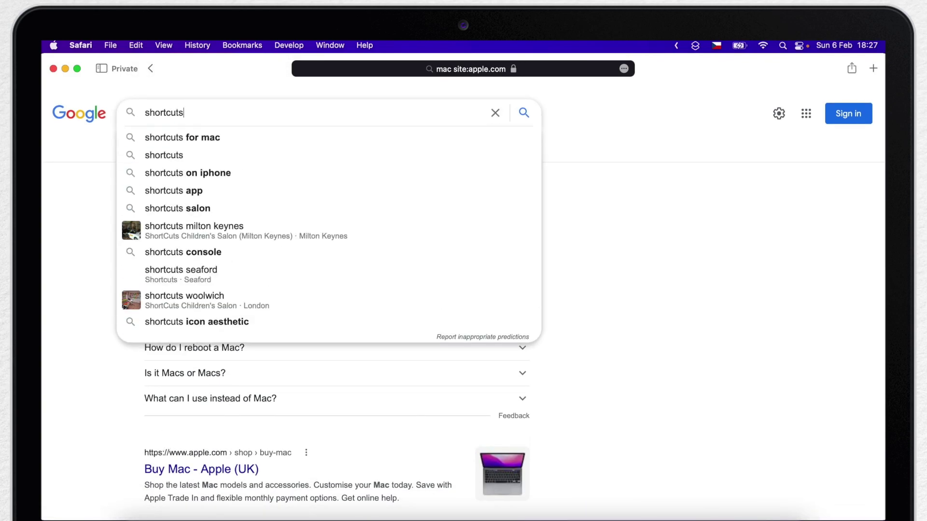
key("Return")
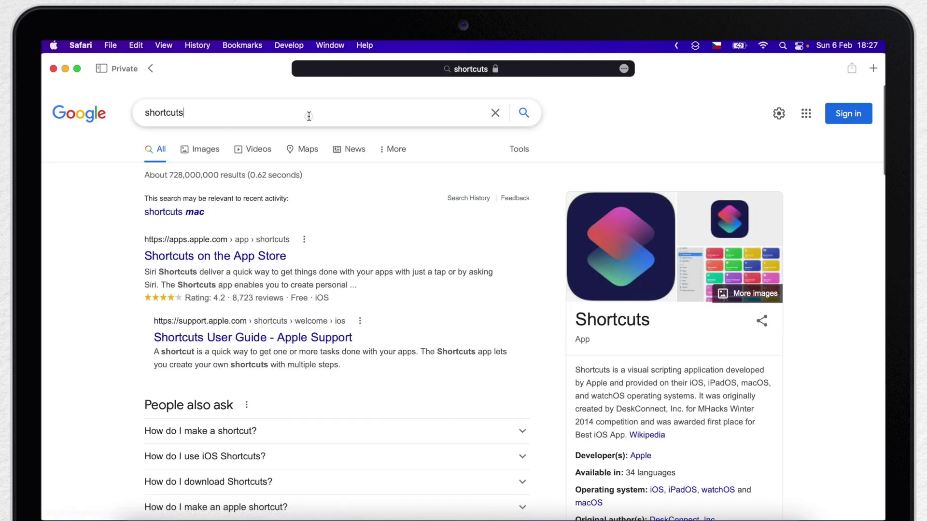
left_click(311, 118)
type("site:appleonlineacademy.com")
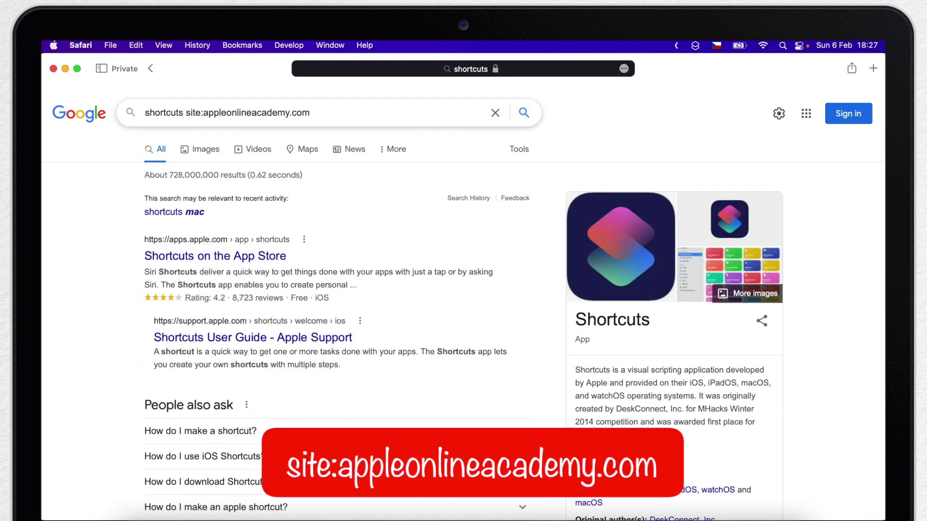
key("Return")
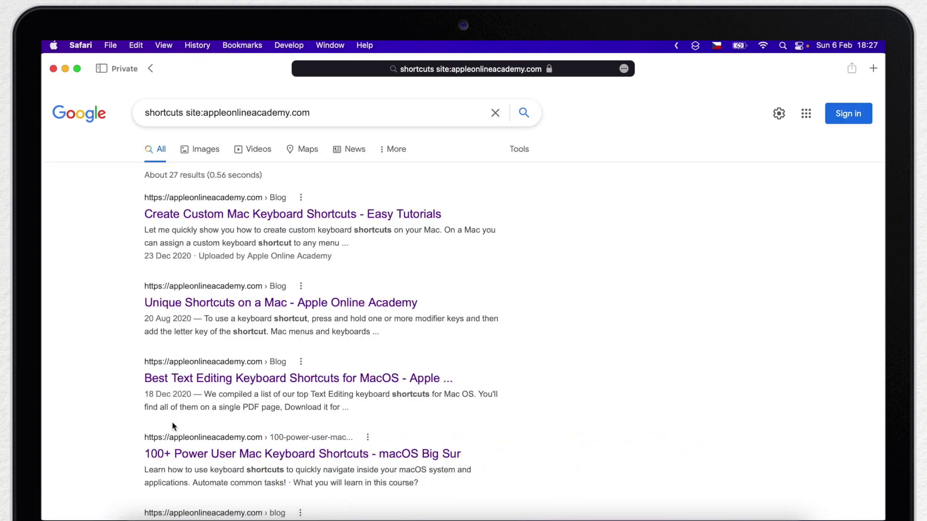
Step: Read the Unique Shortcuts on a Mac article, then go back to the results
left_click(355, 303)
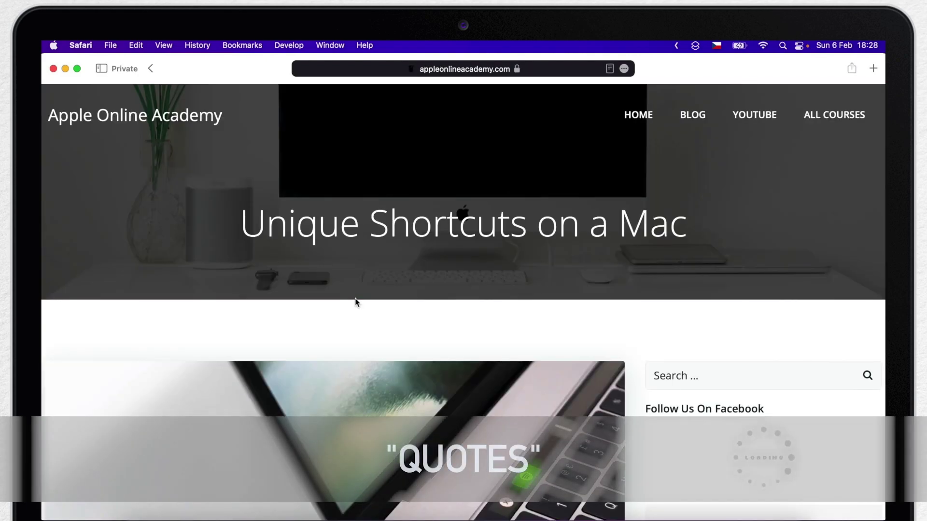
scroll(356, 303, "down", 15)
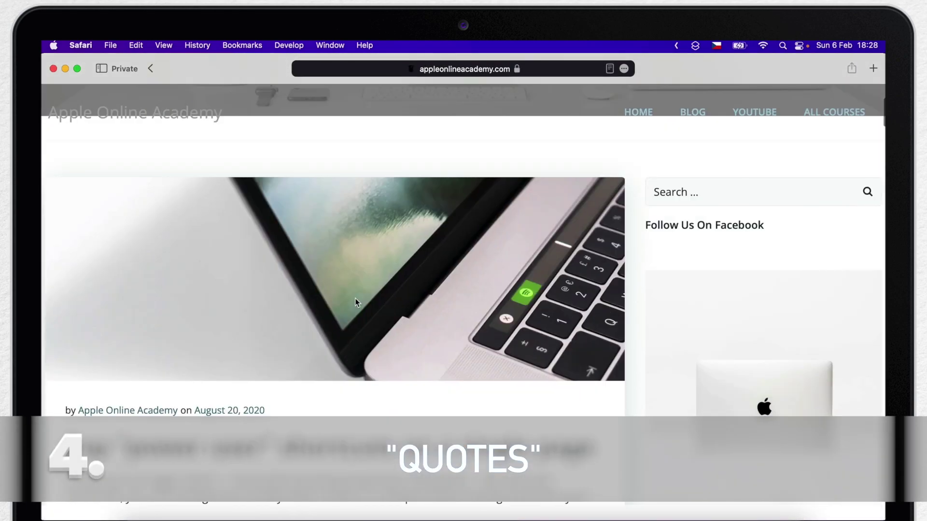
scroll(356, 303, "down", 10)
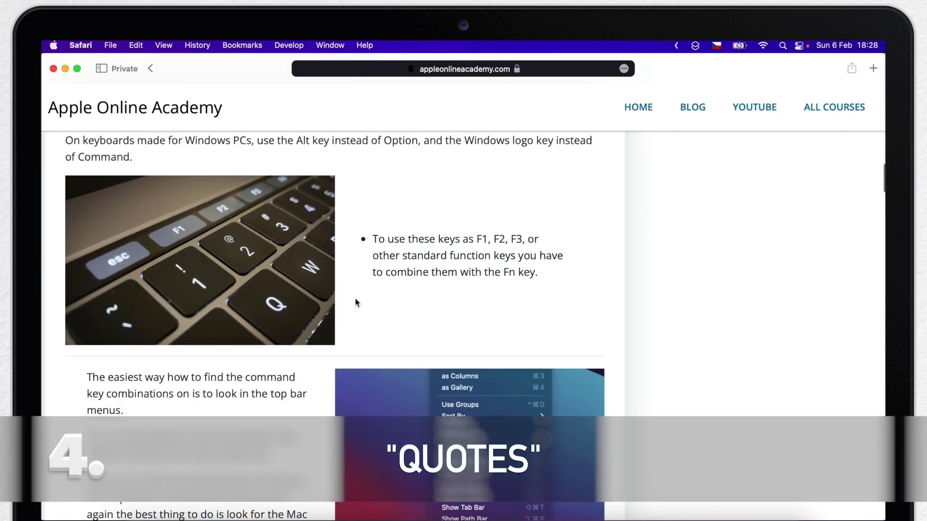
left_click(151, 68)
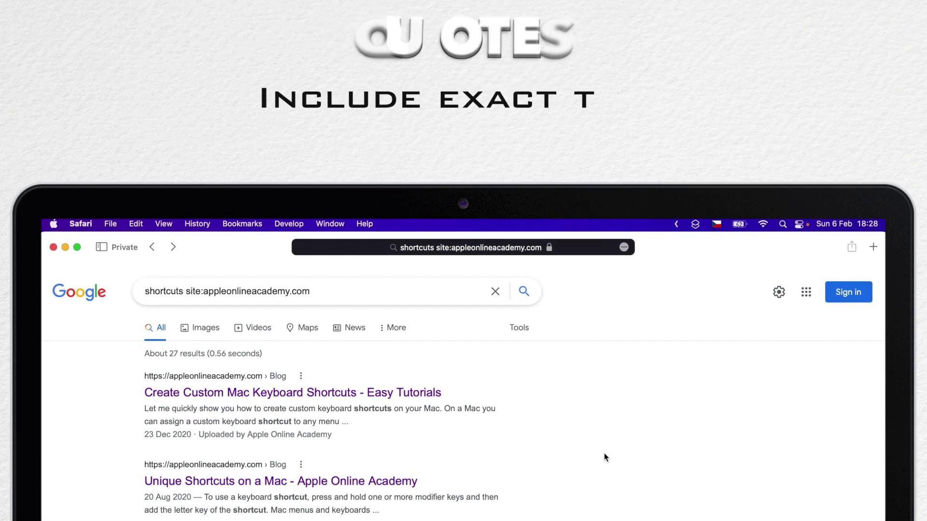
Step: Search for the exact phrase "mac widgets tips" in quotes
left_click(495, 291)
type("\"\"")
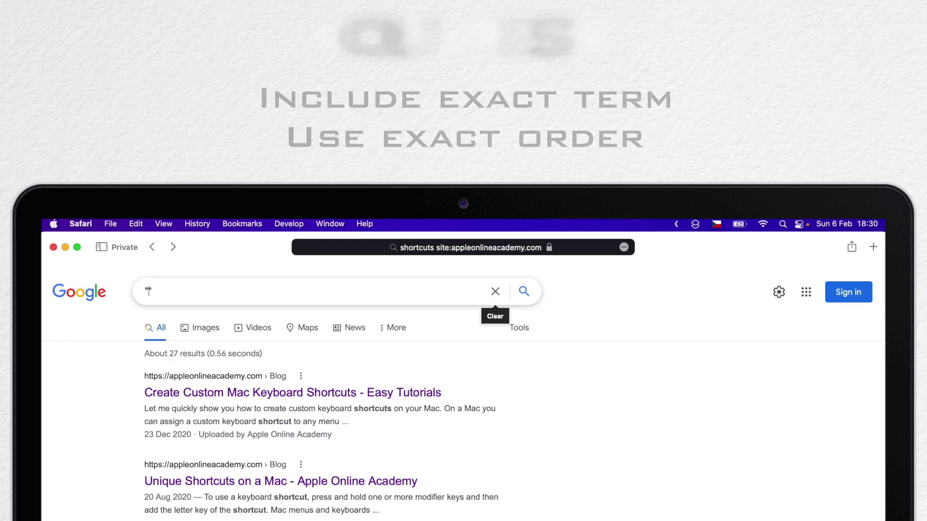
type("mac widgets t")
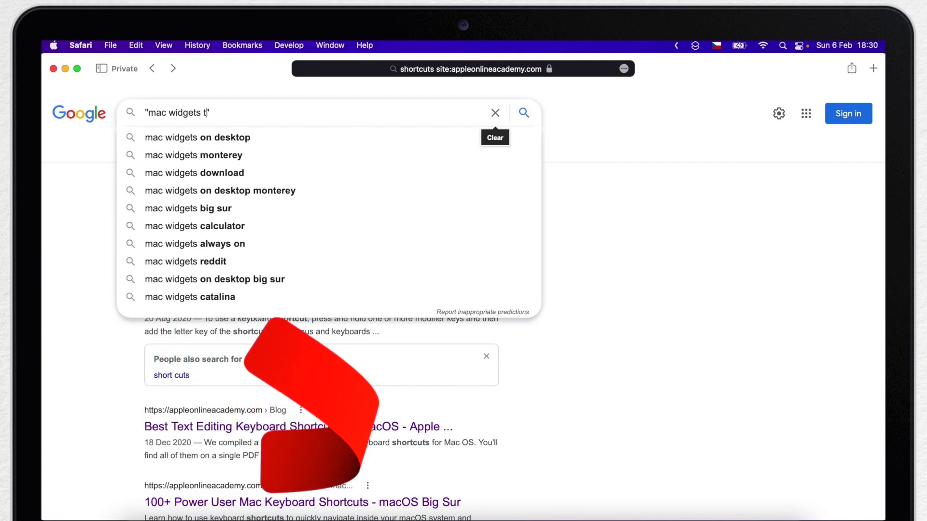
type("ips")
key("Return")
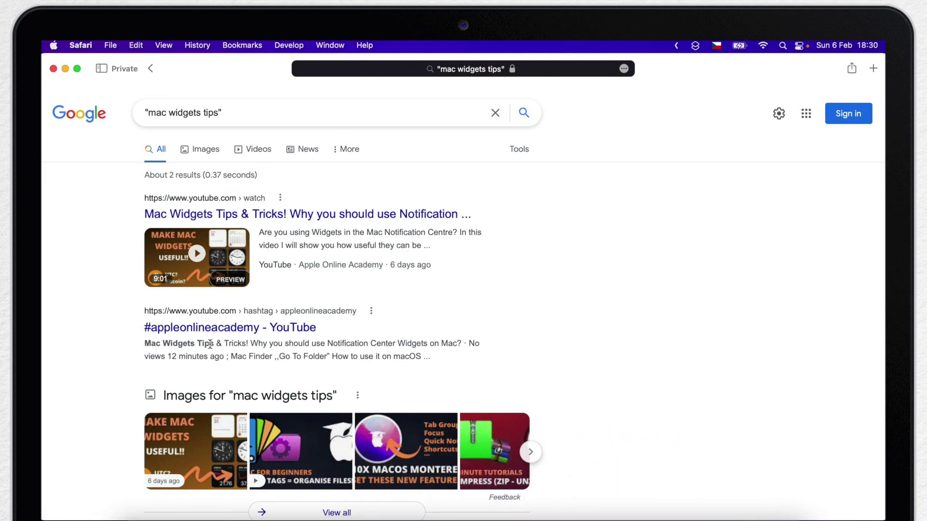
scroll(144, 348, "down", 6)
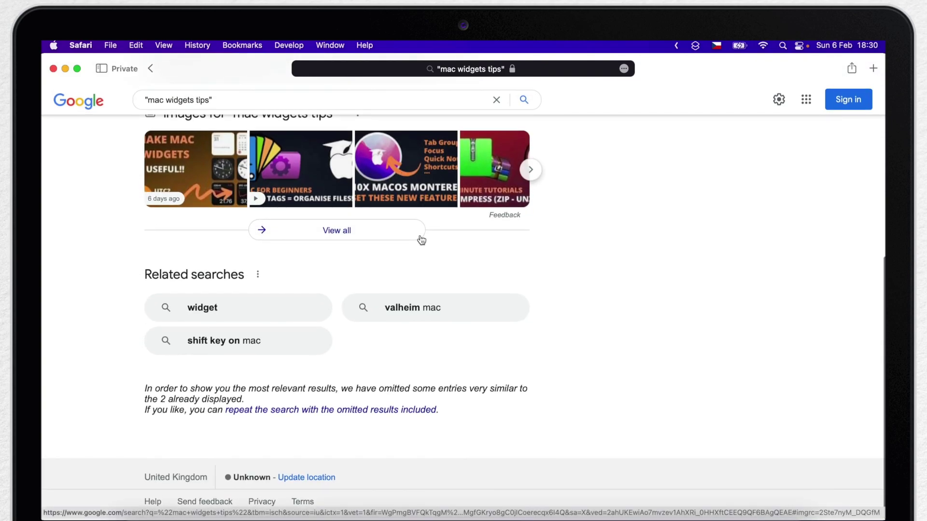
scroll(328, 321, "up", 6)
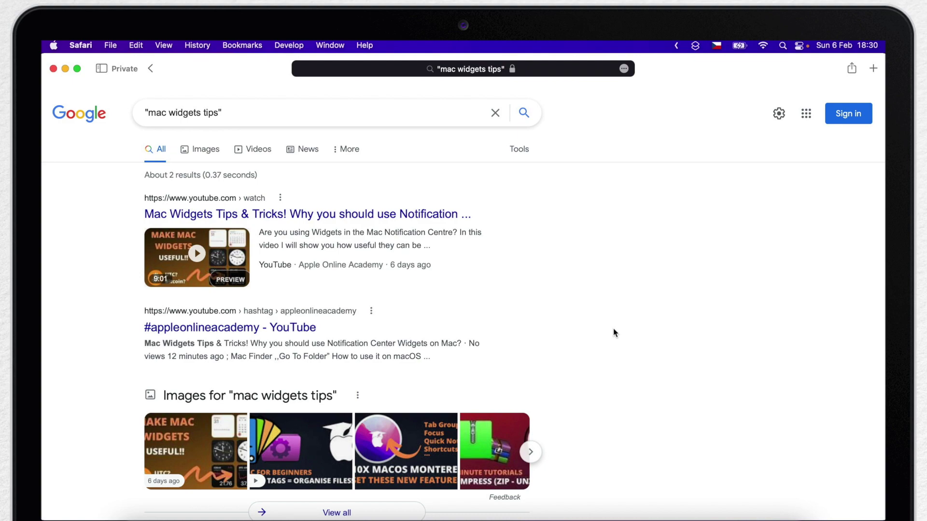
left_click_drag(142, 212, 173, 215)
Step: Search intitle:mac intitle:widgets and scroll through the roughly 5,920 results
left_click(495, 112)
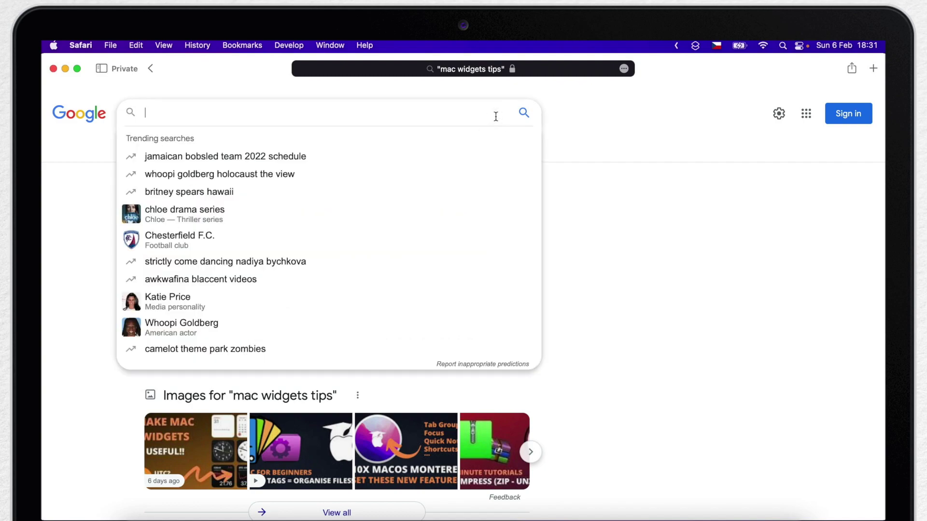
type("intitle:")
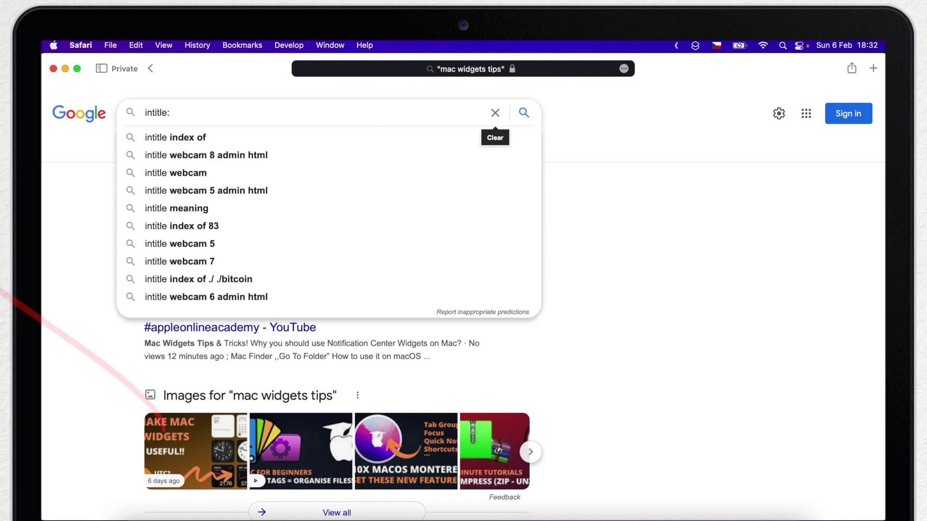
type("mac intitle:")
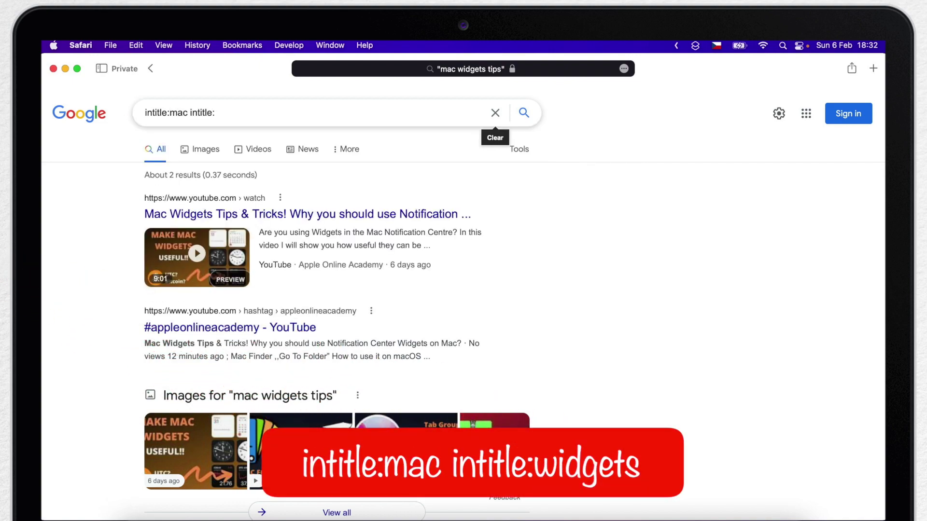
type("widgets")
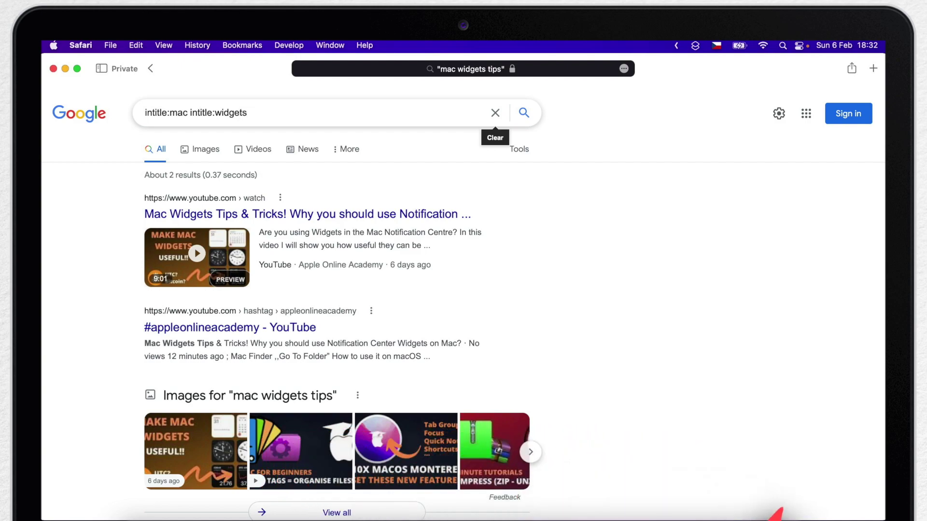
key("Return")
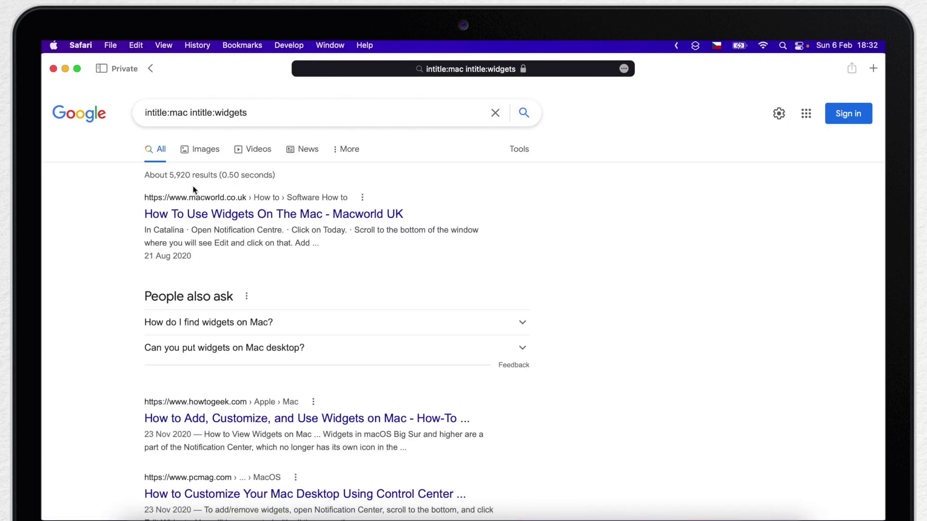
scroll(311, 283, "down", 5)
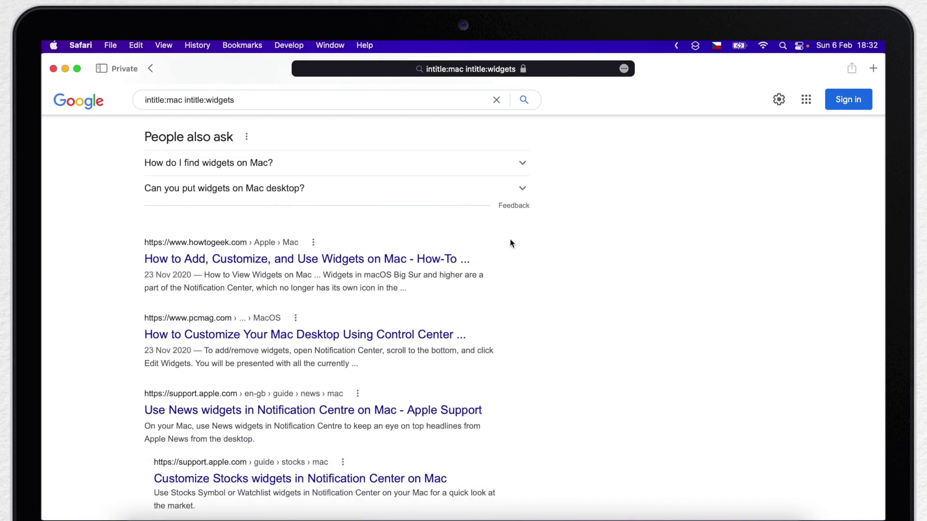
scroll(511, 241, "up", 5)
Step: Append intext:tutorial and highlight 'tutorial' in the LinkedIn and VisiHow snippets
left_click(320, 115)
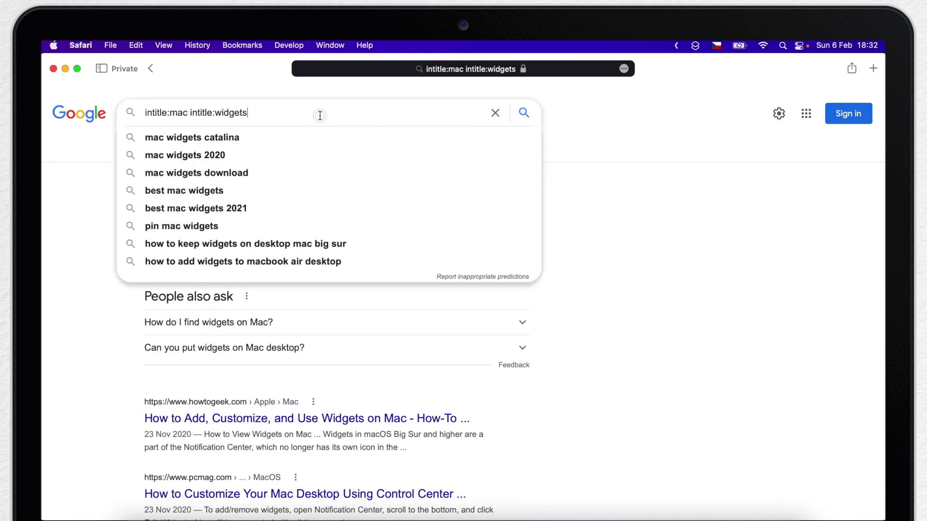
type("intext:tutorial")
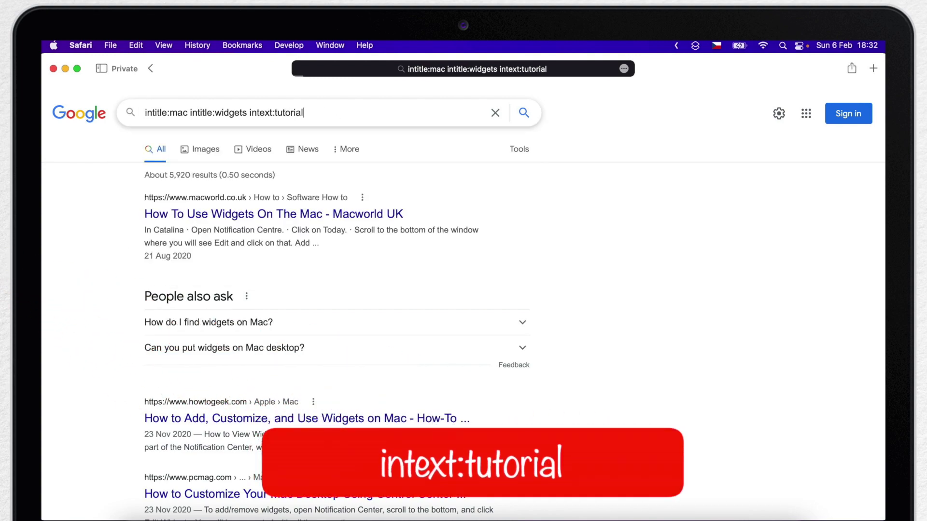
key("Return")
scroll(314, 240, "down", 10)
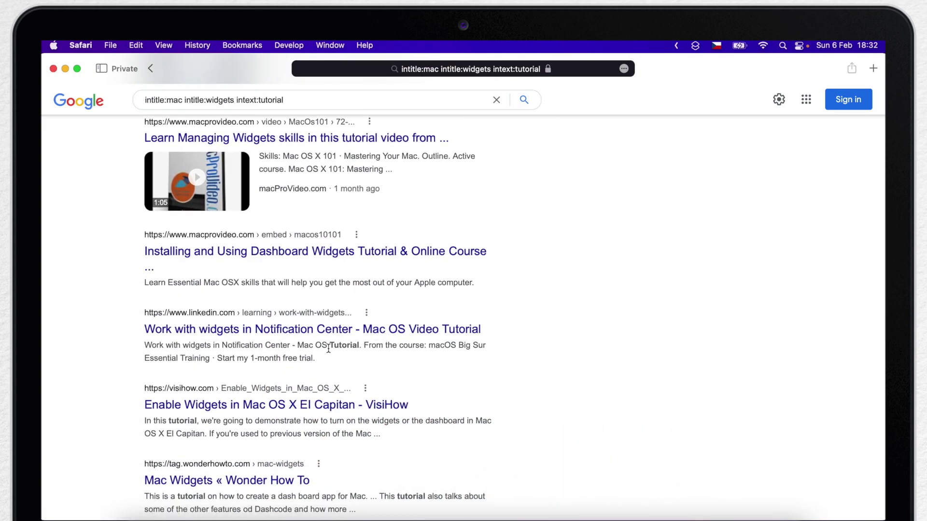
left_click_drag(329, 347, 362, 347)
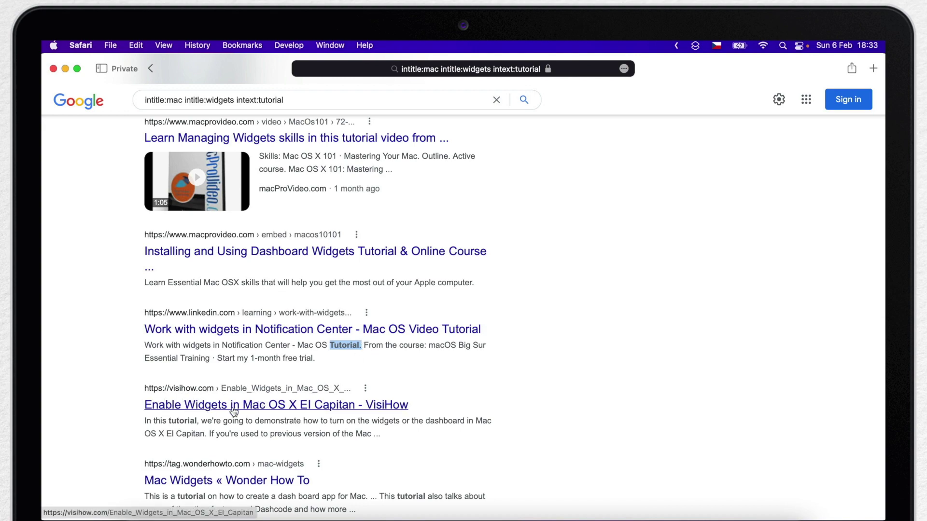
left_click_drag(167, 422, 195, 422)
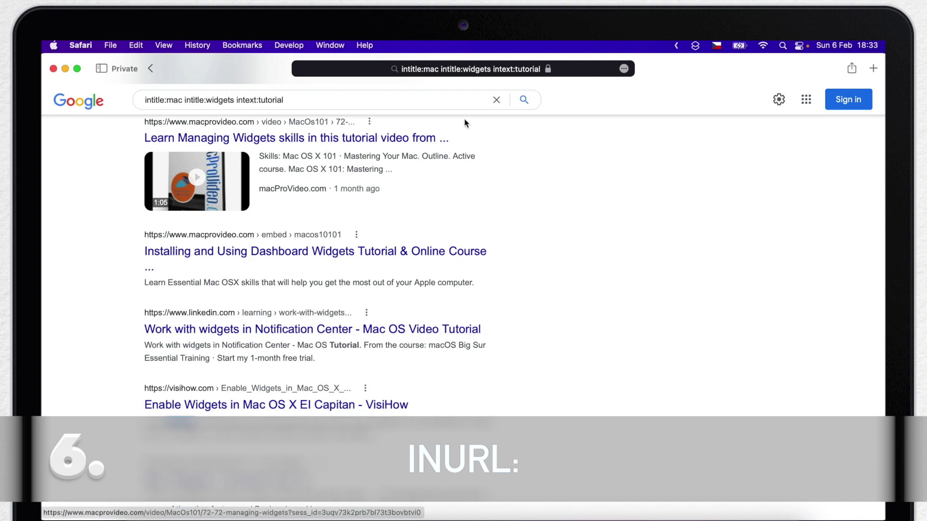
Step: Search inurl:appleonlineacademy, then highlight and deselect the Facebook result
left_click(495, 100)
type("in")
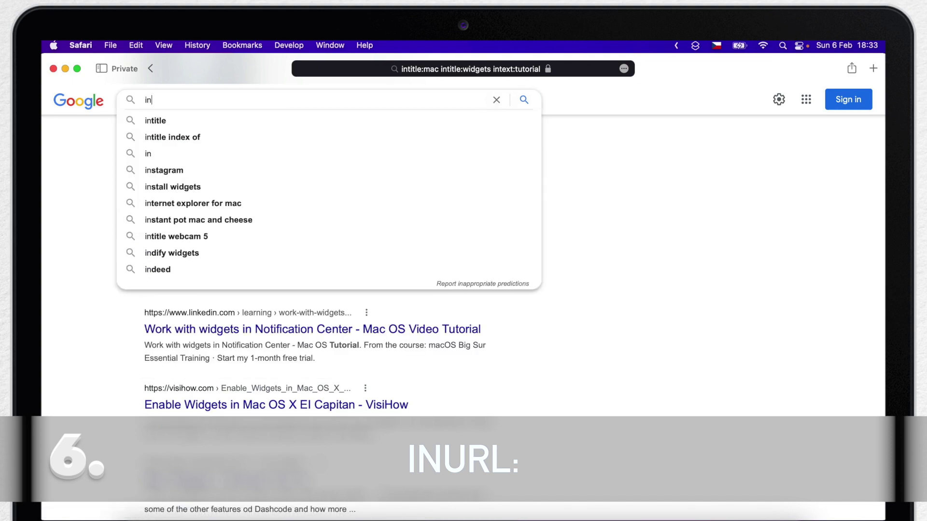
type("url:")
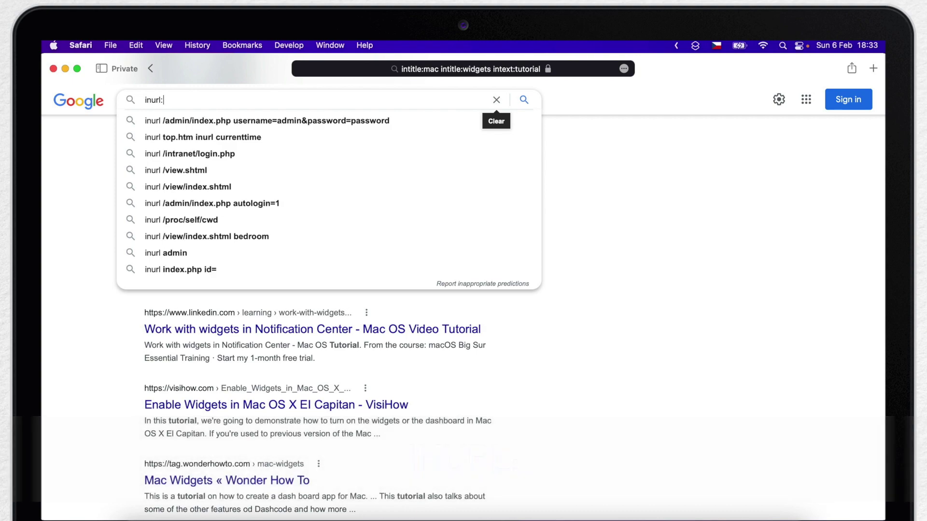
type("appleonlineacademy")
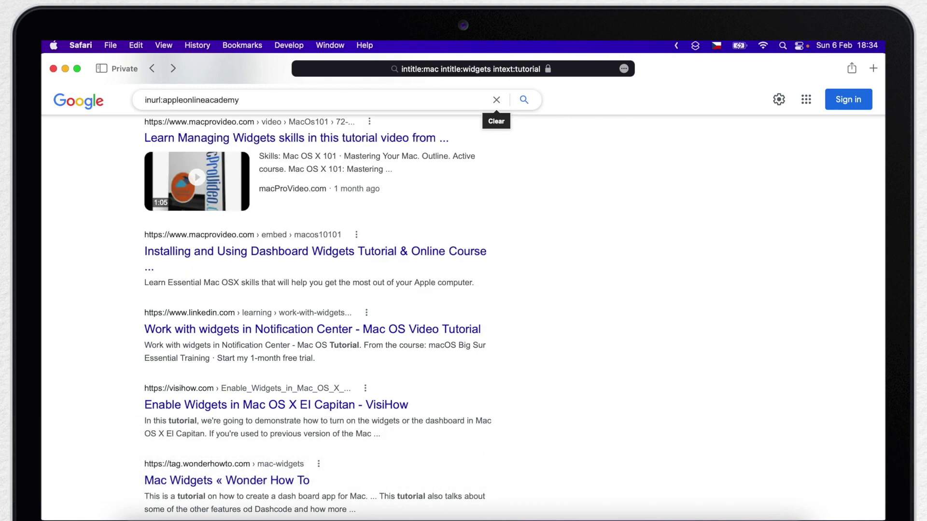
key("Return")
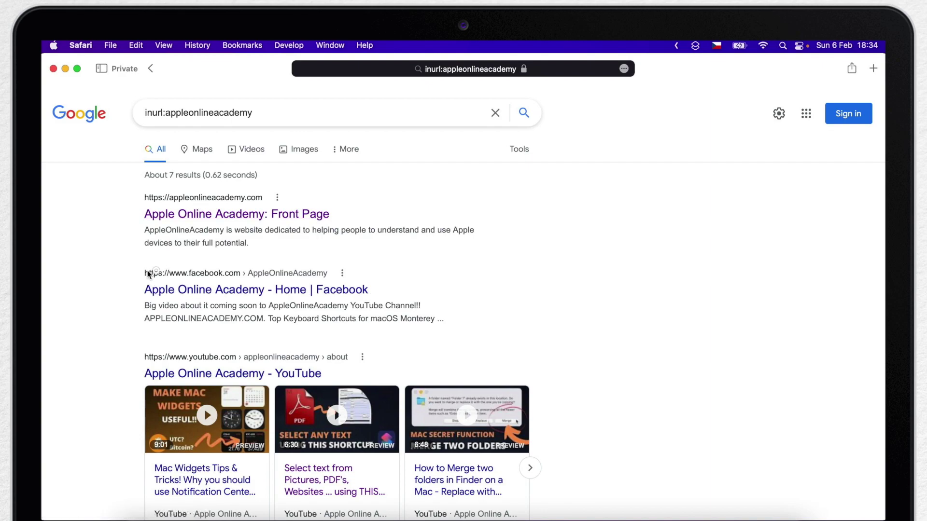
left_click_drag(145, 273, 251, 276)
scroll(251, 276, "down", 4)
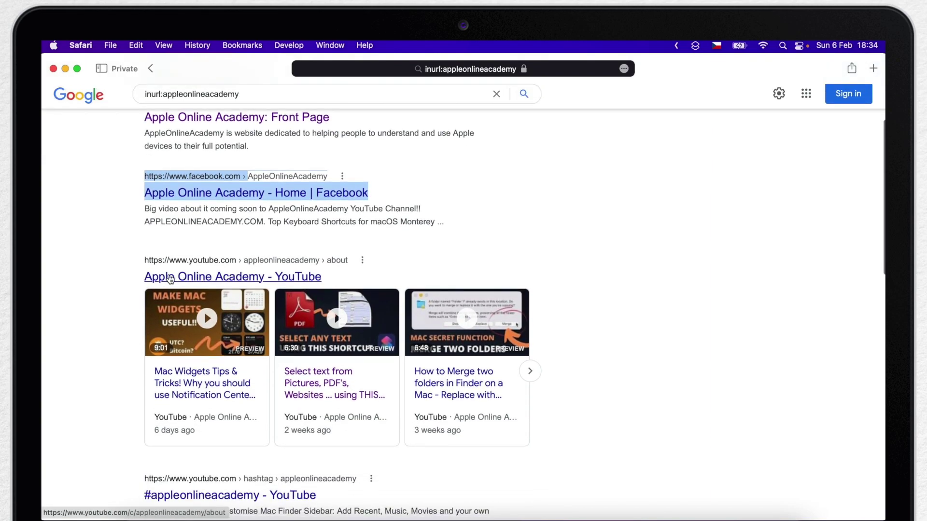
left_click(460, 247)
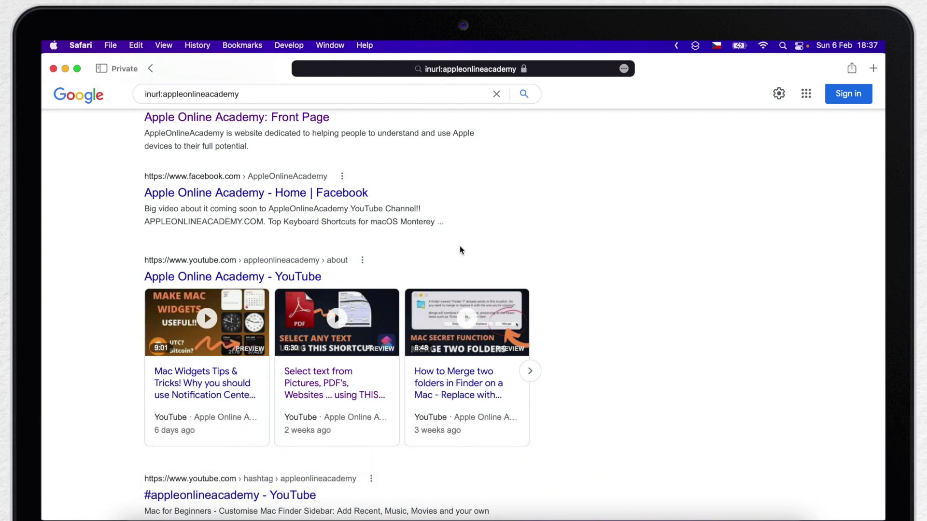
Step: Search for shortcuts tutorial and look over the results
left_click(495, 94)
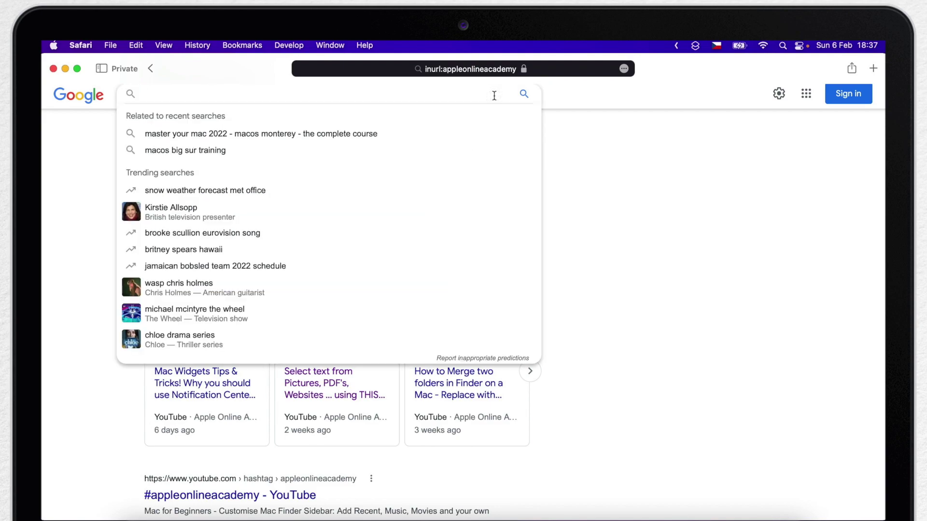
type("shortcuts tutorial")
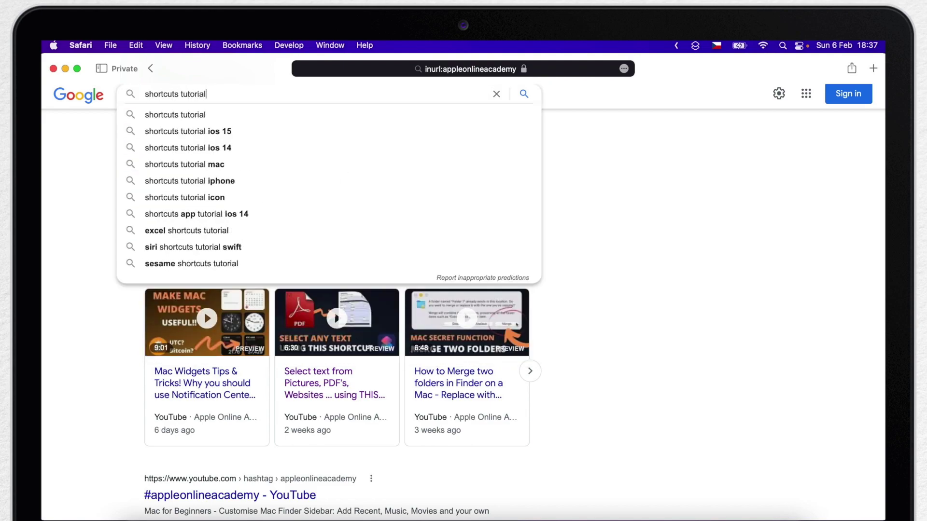
key("Return")
scroll(259, 434, "down", 3)
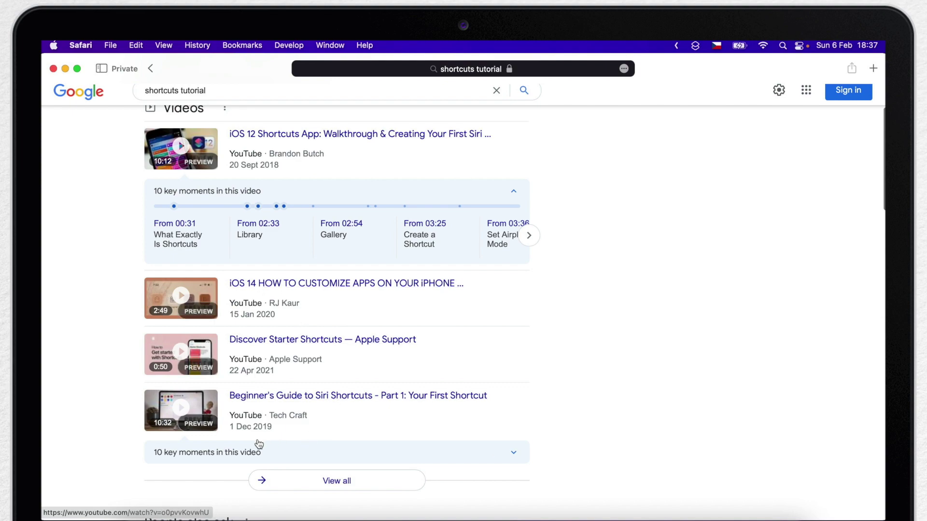
scroll(315, 242, "up", 3)
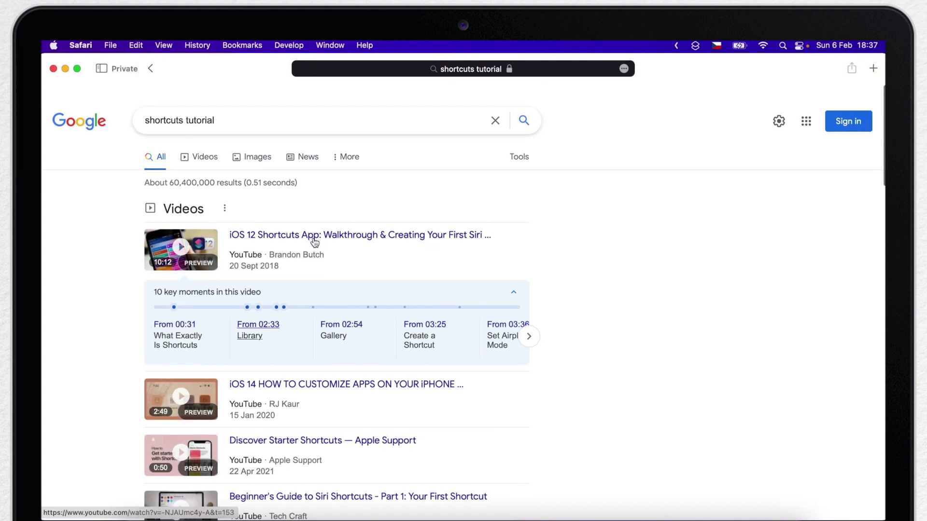
Step: Append -site:youtube to the query to exclude YouTube pages
left_click(275, 118)
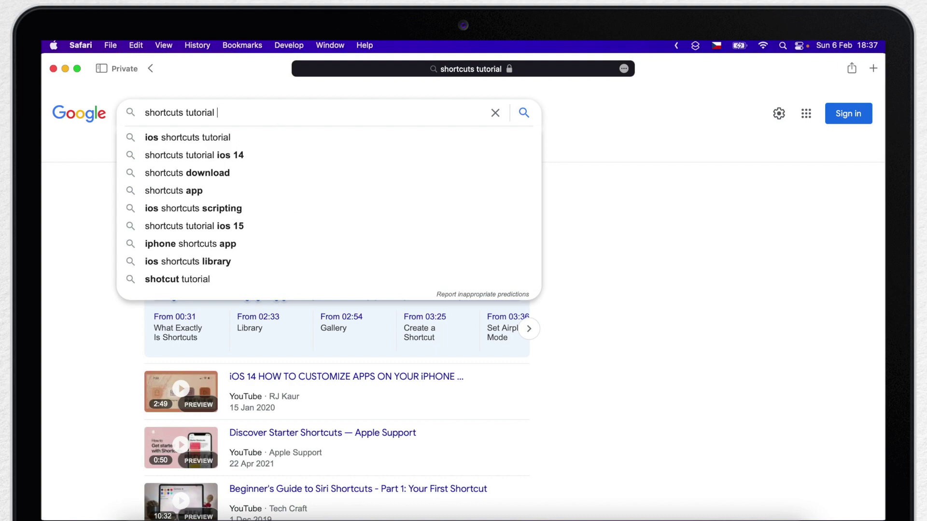
type("-")
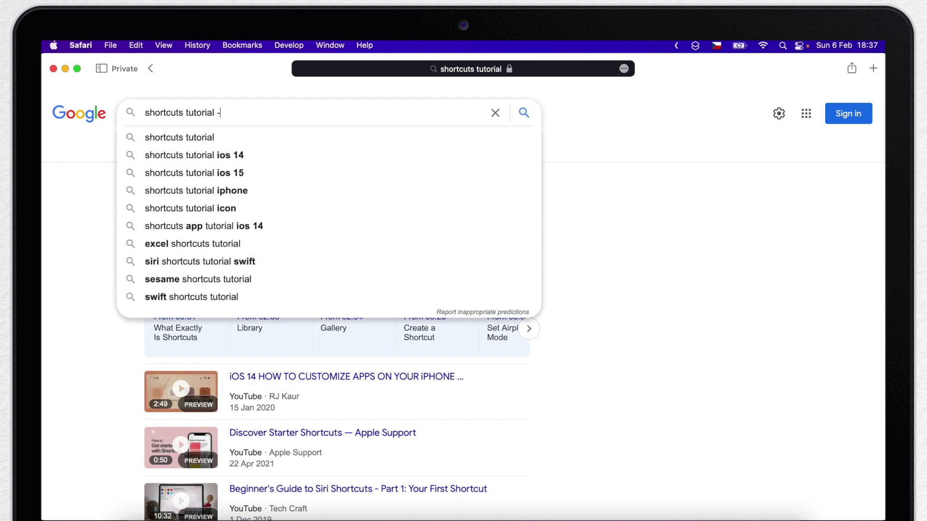
type("site")
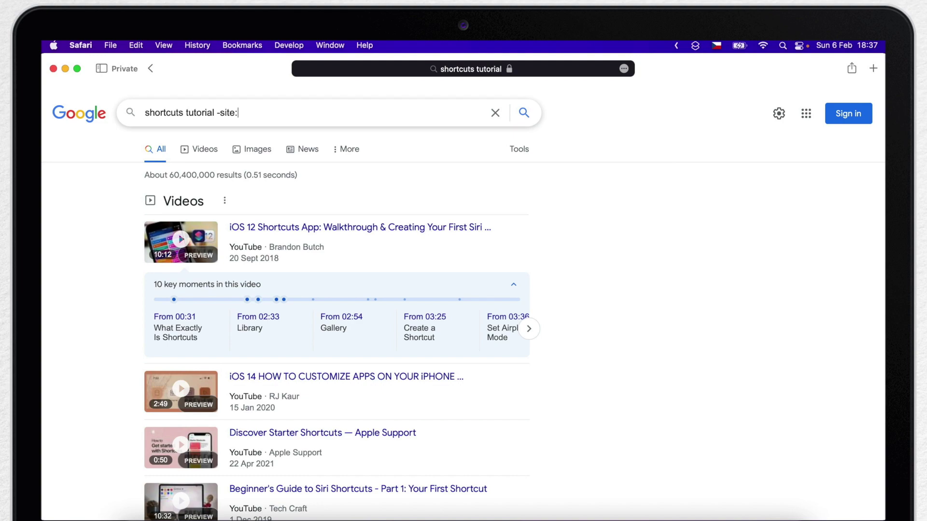
type(":youtube")
key("Return")
Step: Change the exclusion to '-site:youtube.*' and review the roughly 57,300,000 results
scroll(304, 208, "down", 2)
scroll(304, 208, "down", 3)
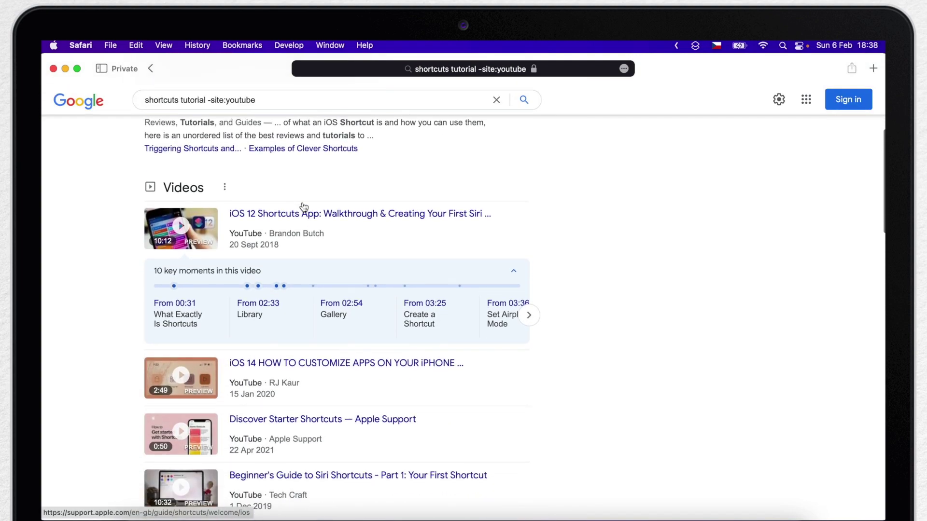
scroll(230, 309, "up", 5)
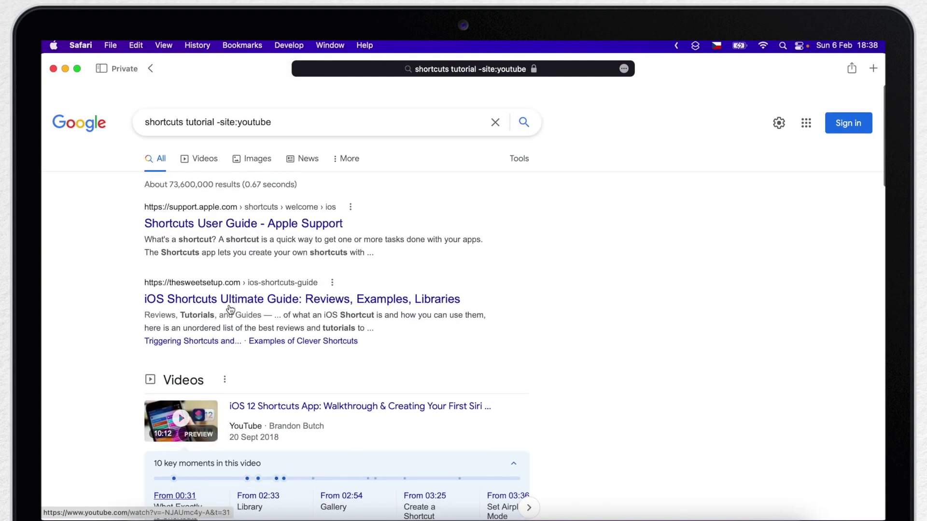
left_click(269, 111)
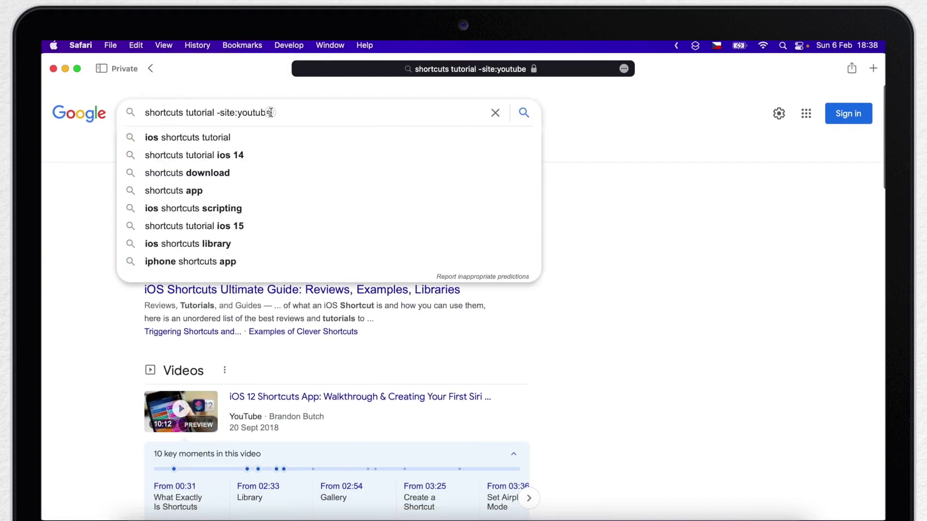
type(".com")
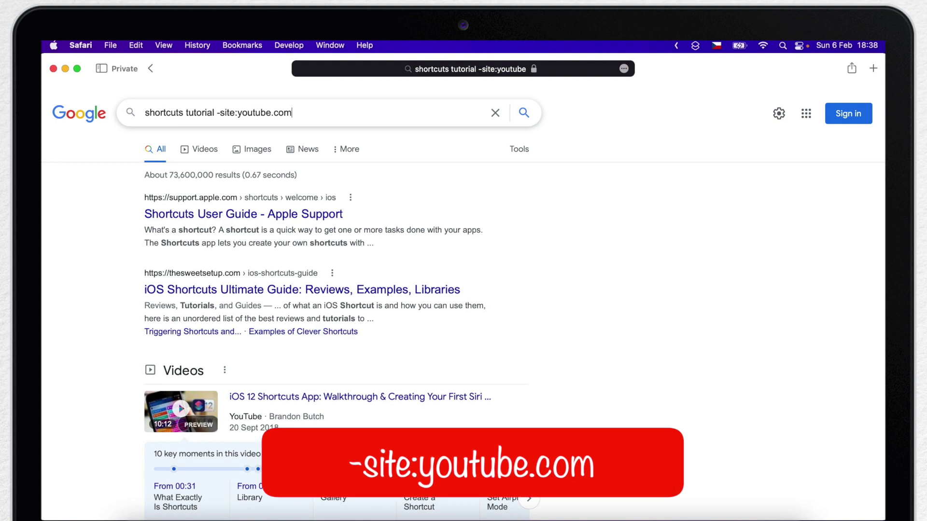
key("BackSpace")
type("*")
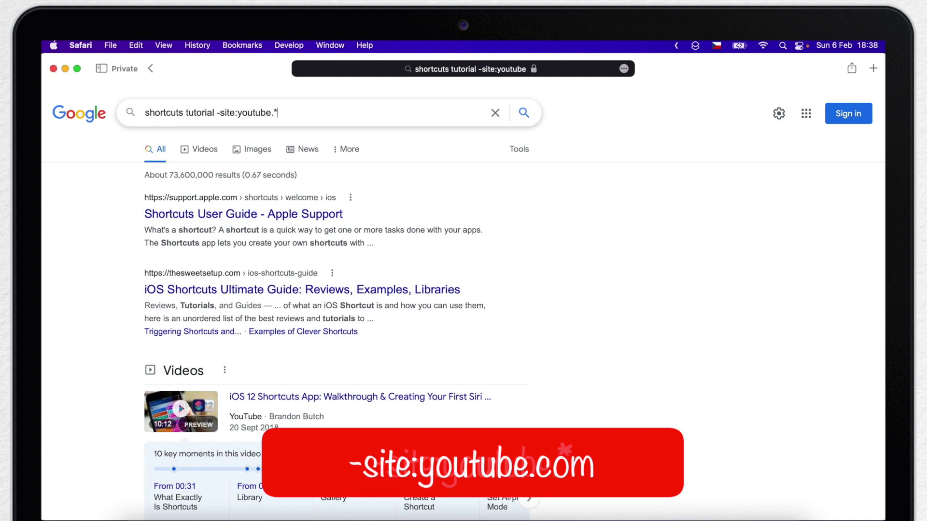
key("Return")
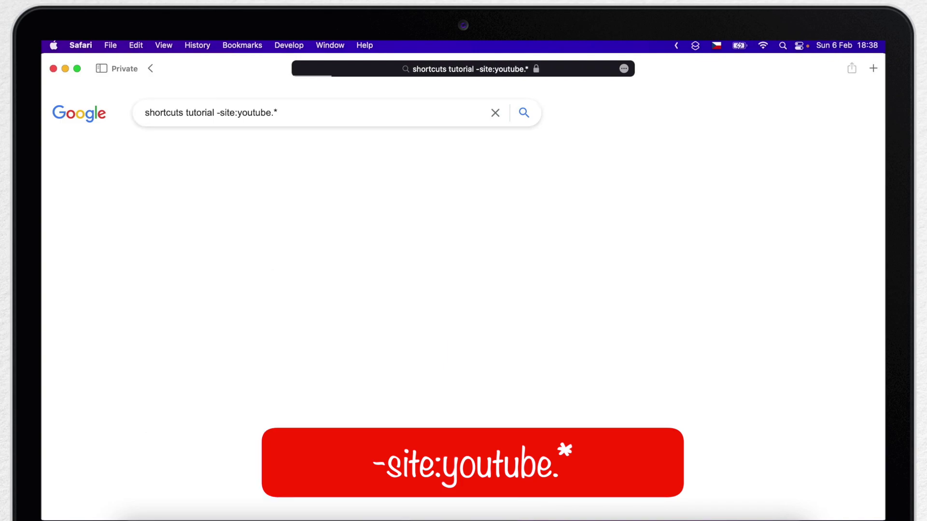
scroll(135, 222, "down", 10)
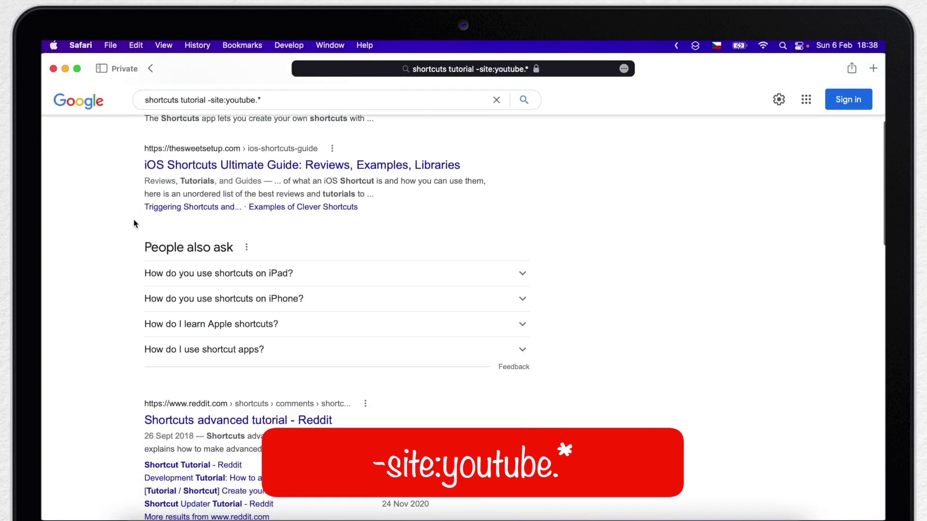
scroll(134, 223, "down", 12)
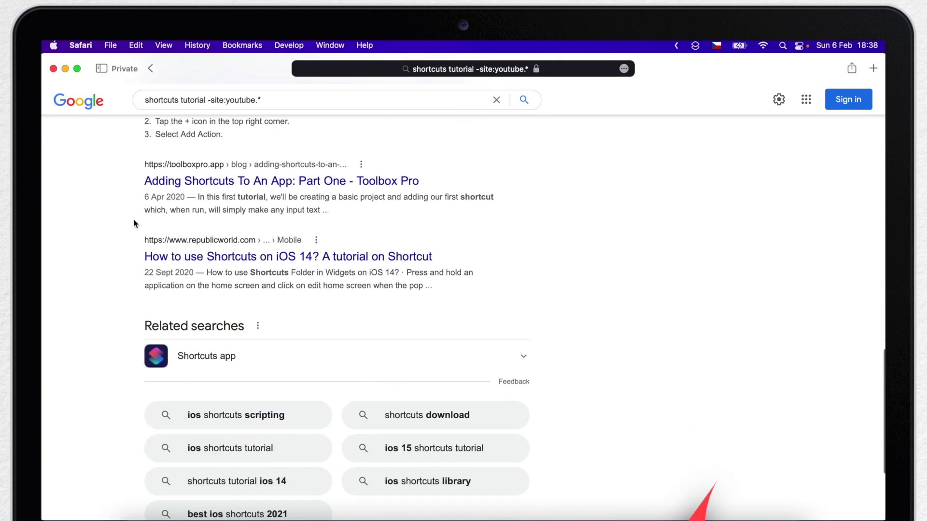
scroll(135, 223, "up", 15)
scroll(134, 223, "up", 6)
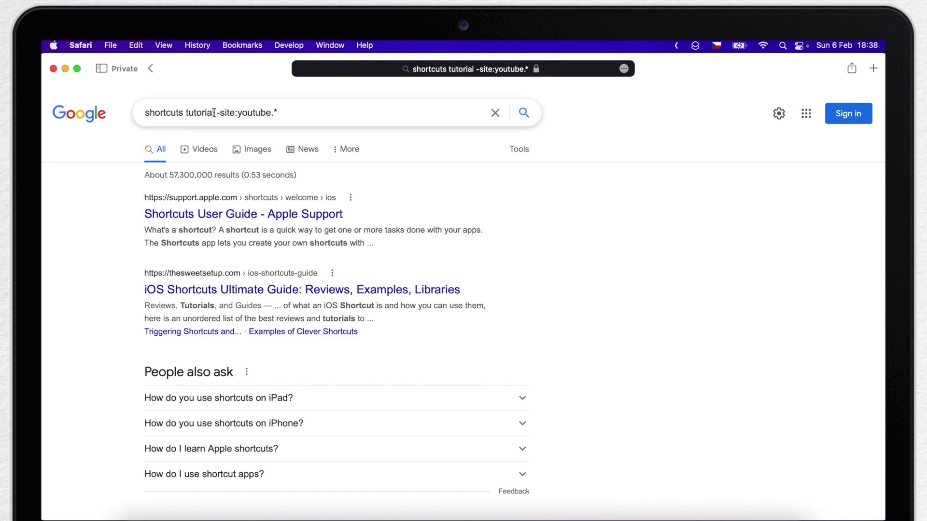
Step: Search 'appleonlineacademy site:youtube.*', open the Apple Online Academy channel, then return to the results
left_click_drag(214, 113, 135, 113)
type("appleonlineacademy")
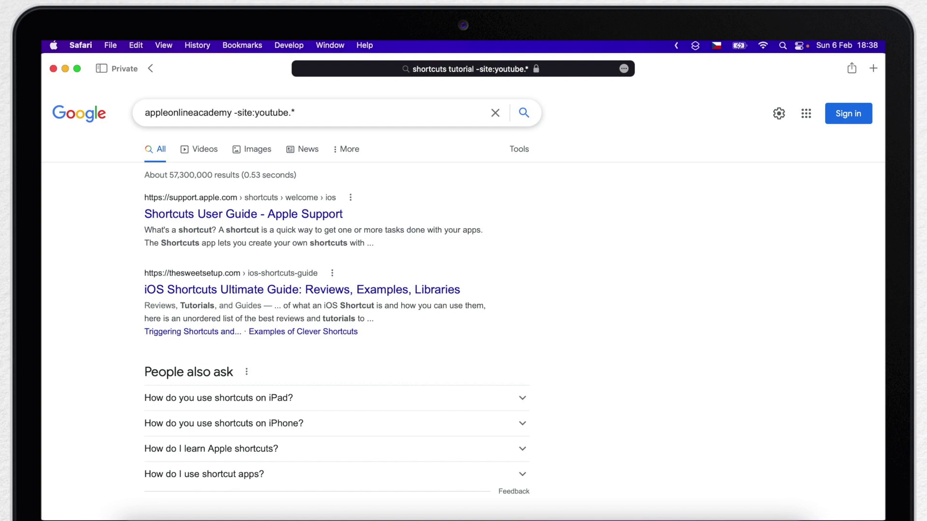
key("BackSpace")
key("Return")
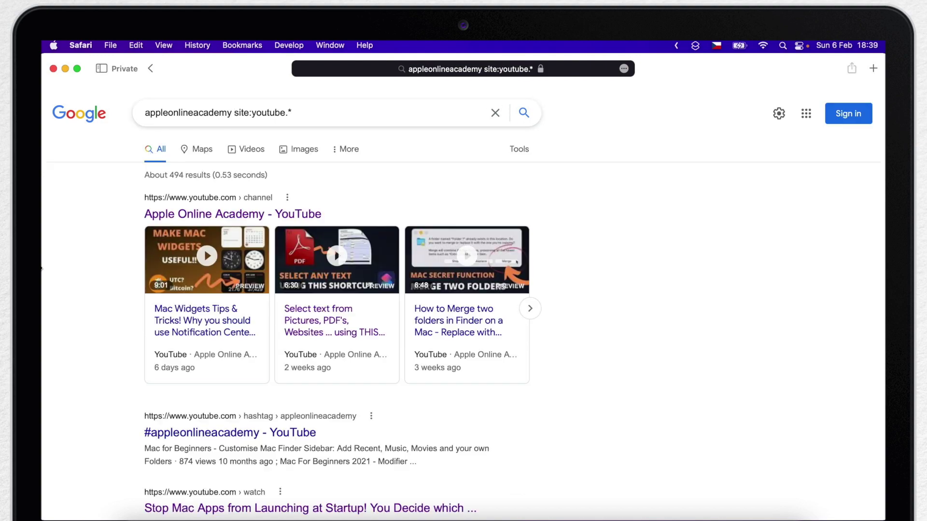
left_click(188, 433)
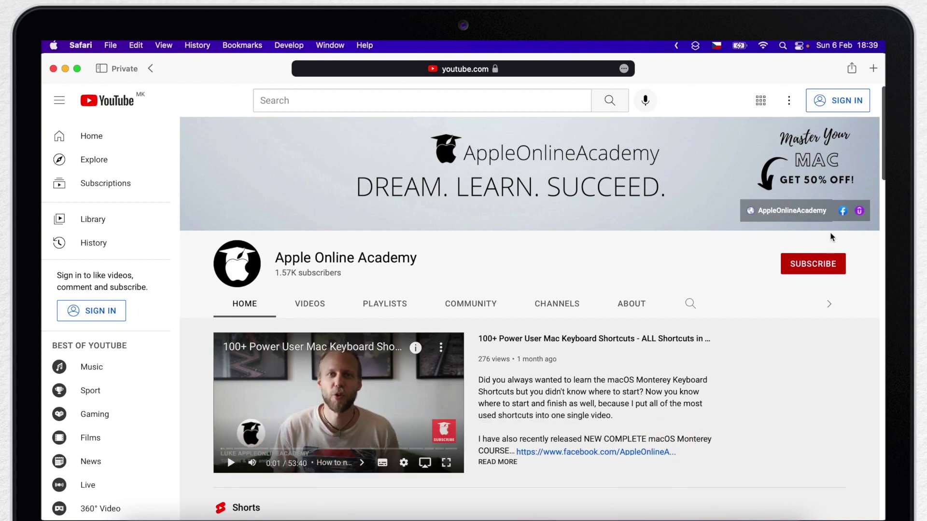
left_click(153, 68)
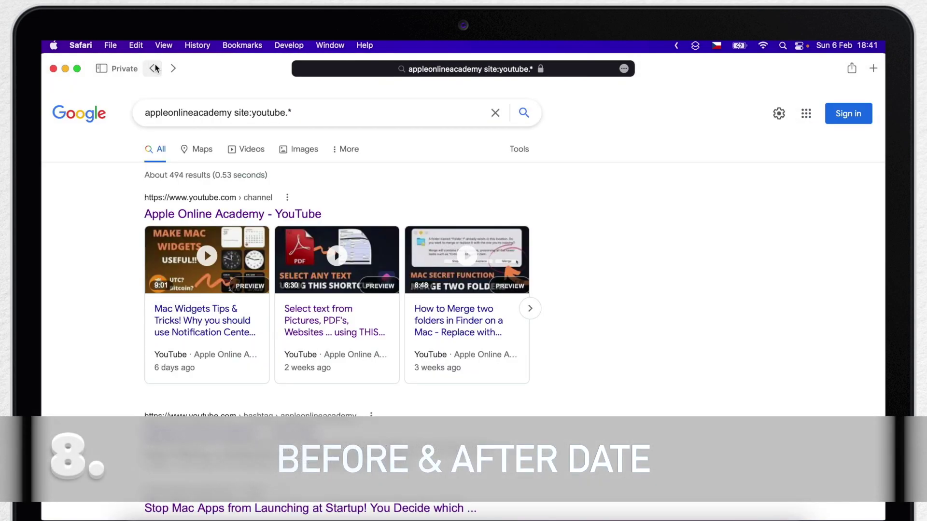
Step: Replace the query with 'mac widgets' and run the search
left_click(495, 112)
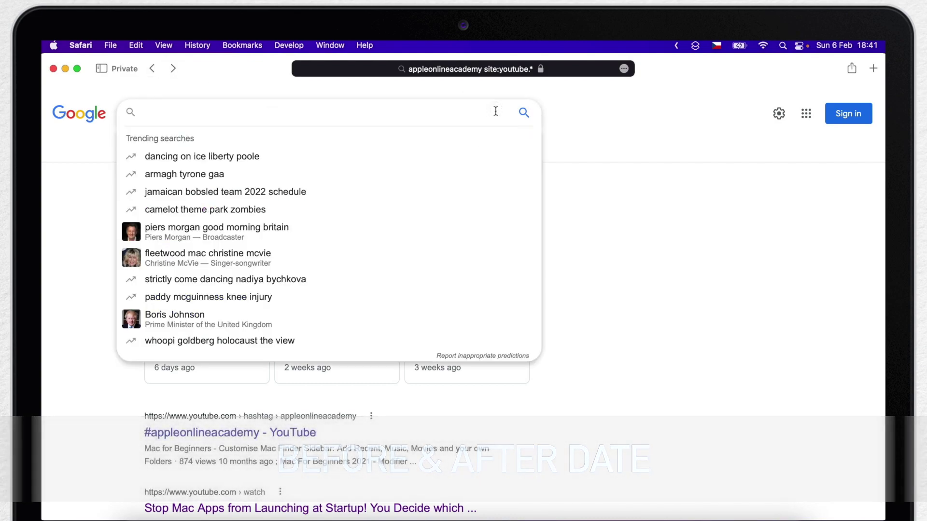
type("mac widge")
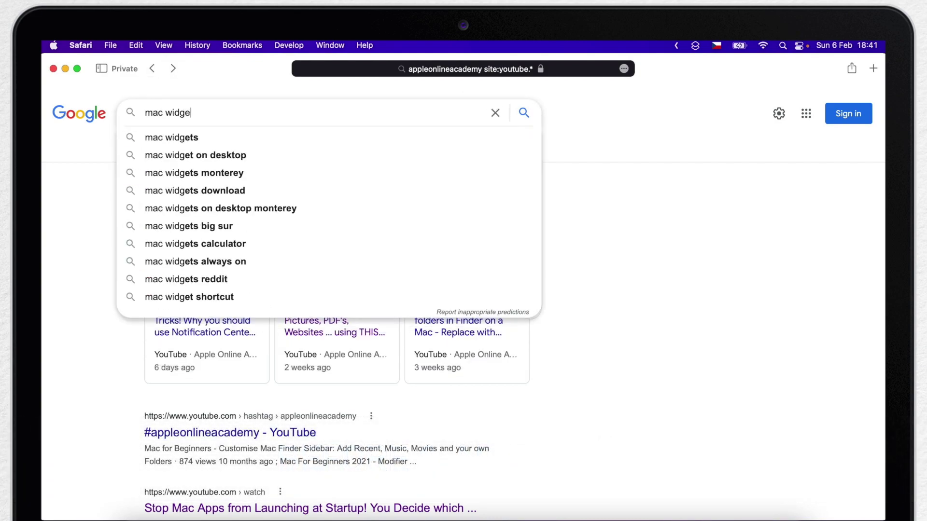
type("ts")
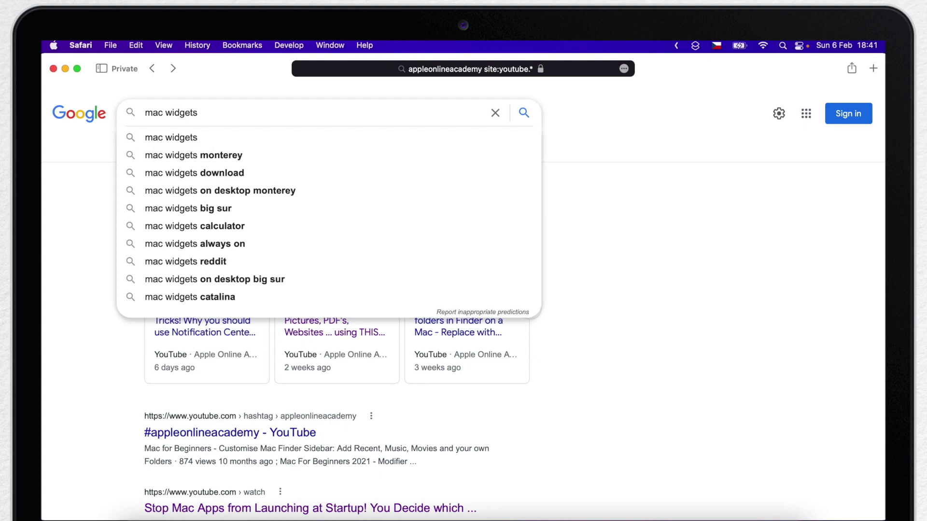
key("Return")
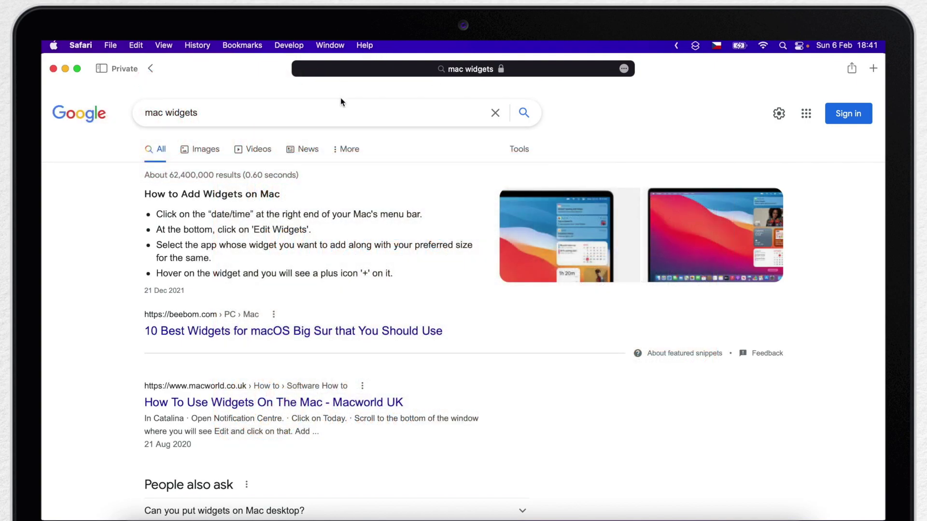
Step: Search 'mac widgets after:2022-02-01' and scroll through the roughly 43,500 results
left_click(341, 102)
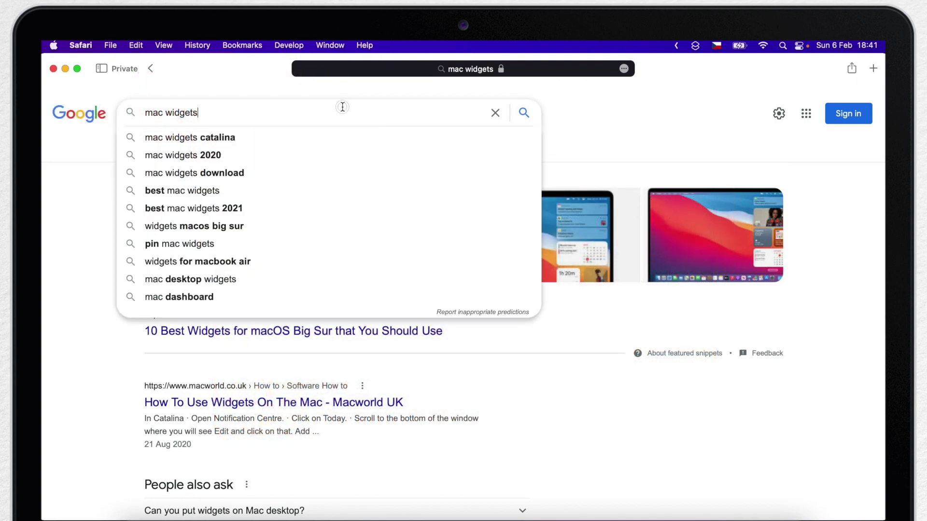
type("afte")
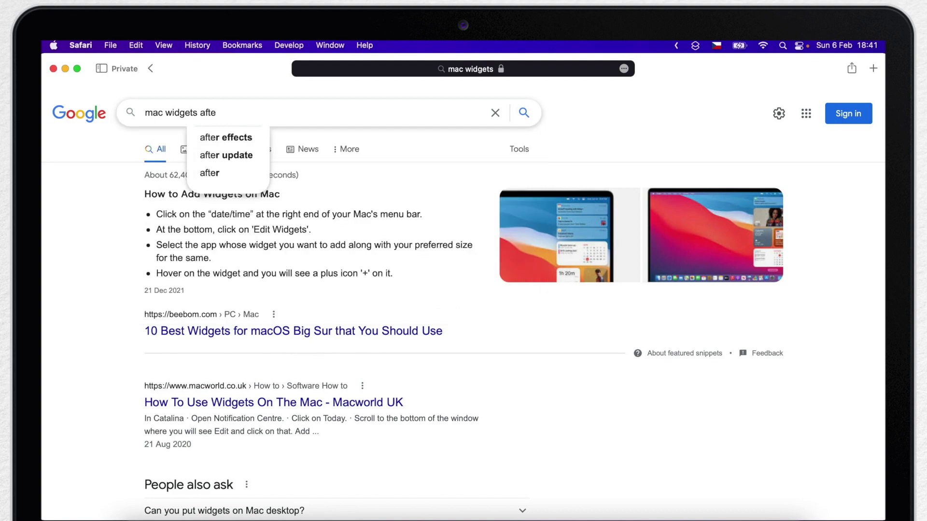
type("r")
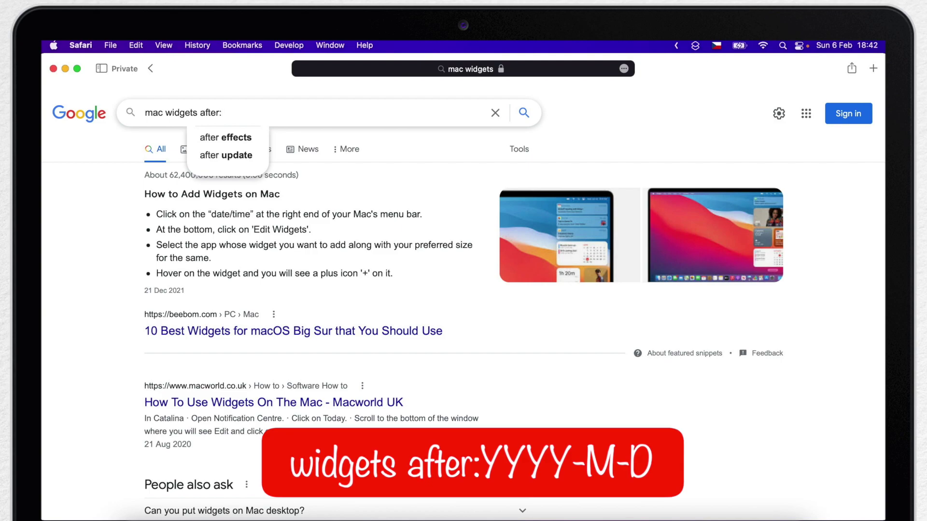
type(":2022-2-01")
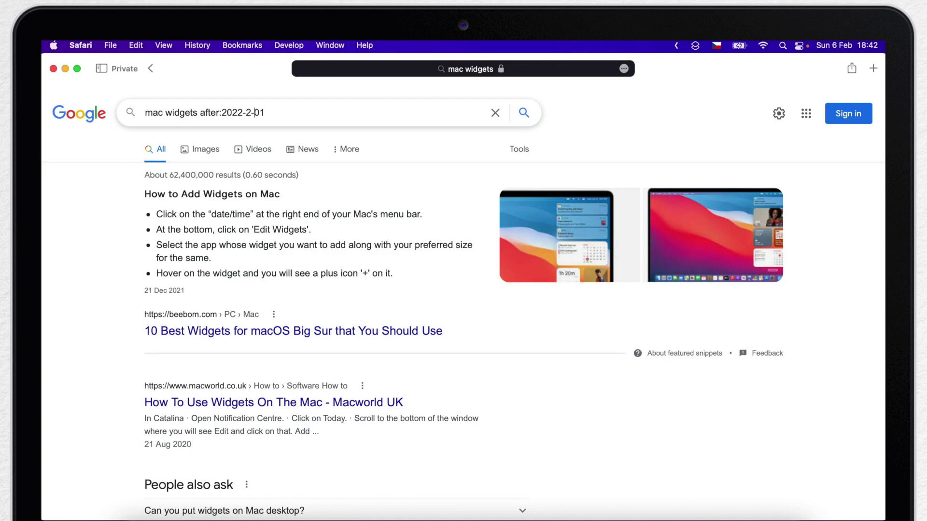
type("0")
key("Return")
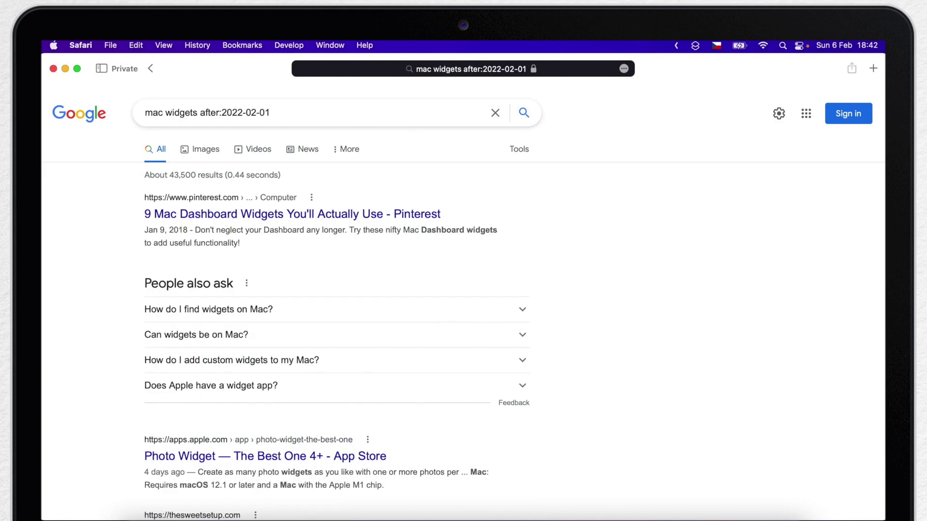
scroll(139, 302, "down", 5)
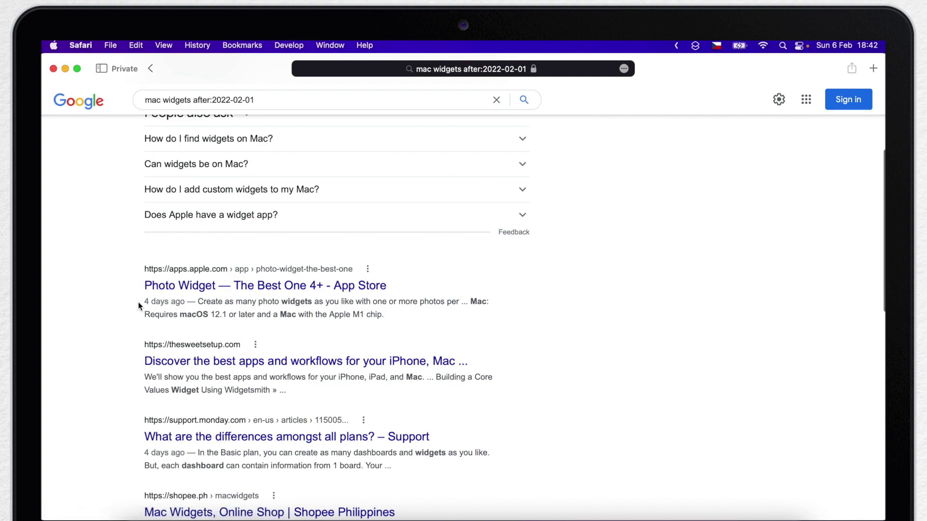
scroll(121, 367, "down", 3)
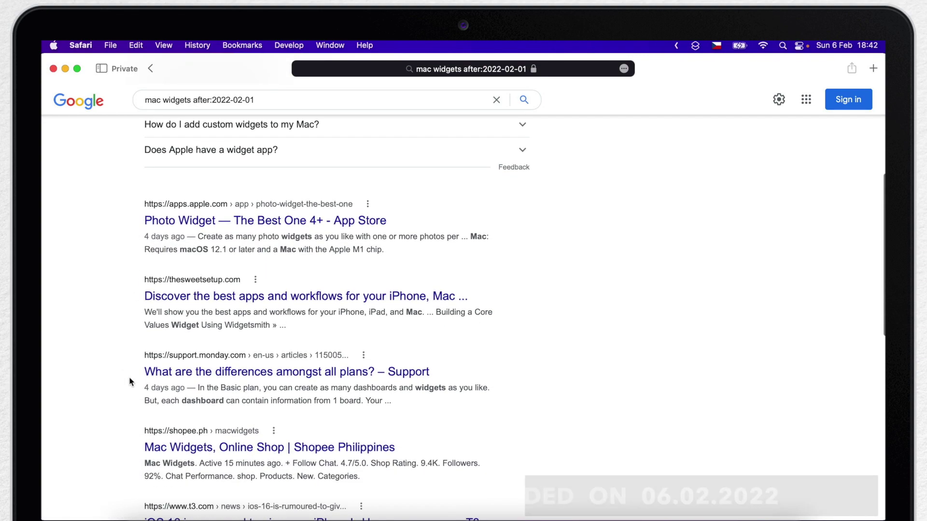
scroll(123, 408, "down", 8)
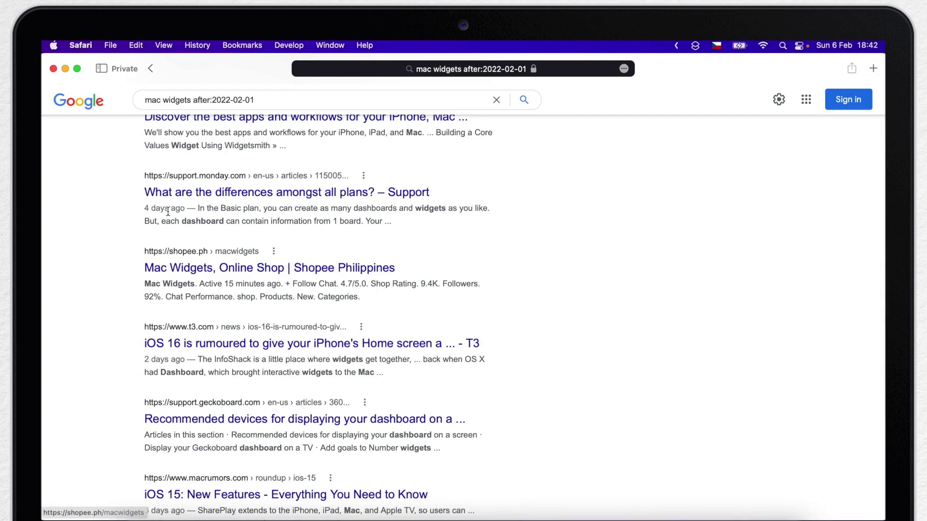
Step: Switch the filter to 'before:2000-02-01', run it, then clear the search box
double_click(200, 100)
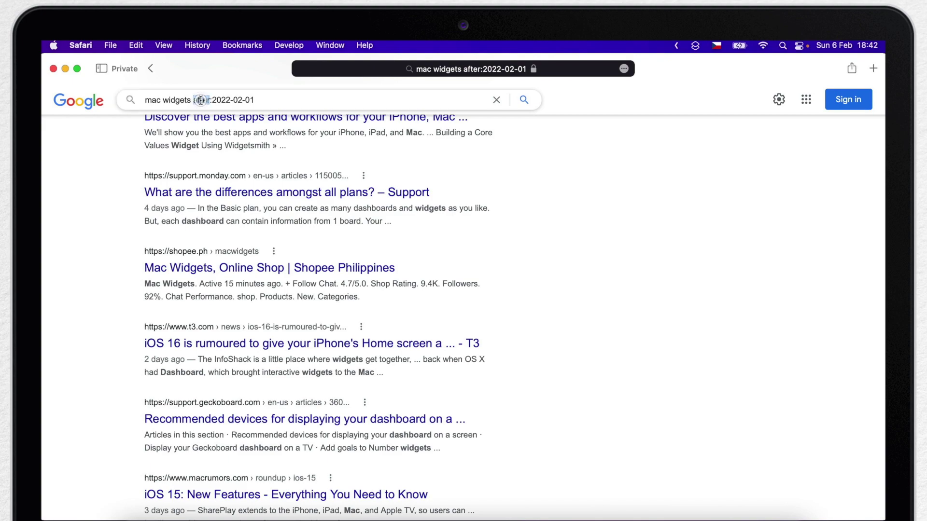
type("before")
left_click(229, 100)
key("BackSpace")
key("BackSpace")
type("00")
key("Return")
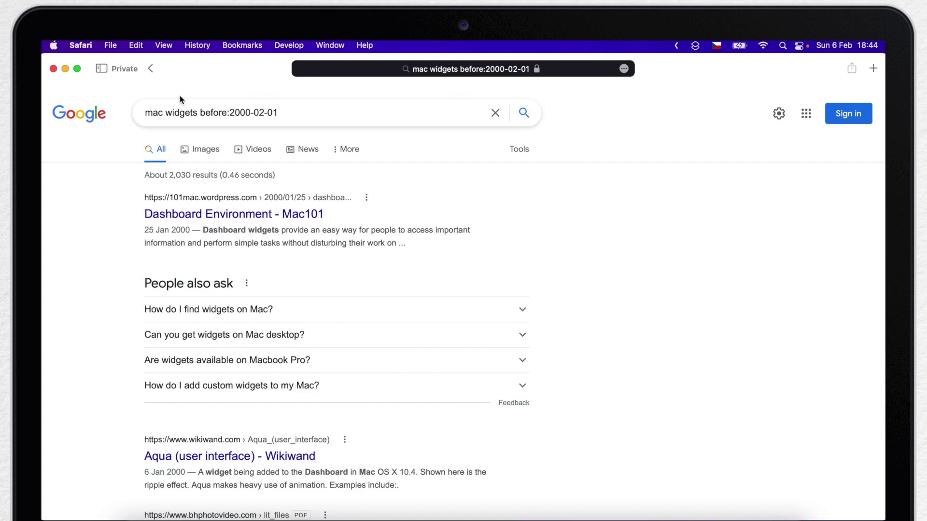
left_click(496, 114)
Step: Search 'iphone site:istyle.cz OR site:iwant.cz' and scroll through the results
type("iphone")
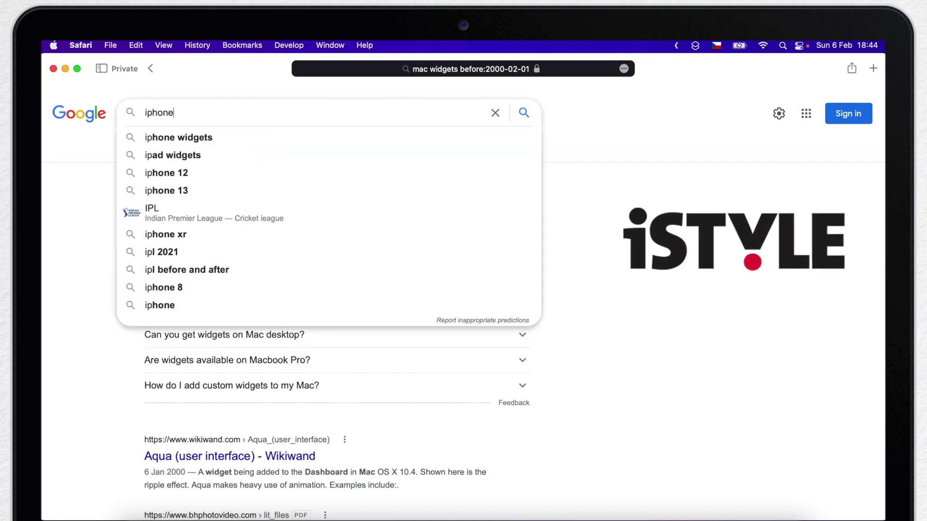
key("Return")
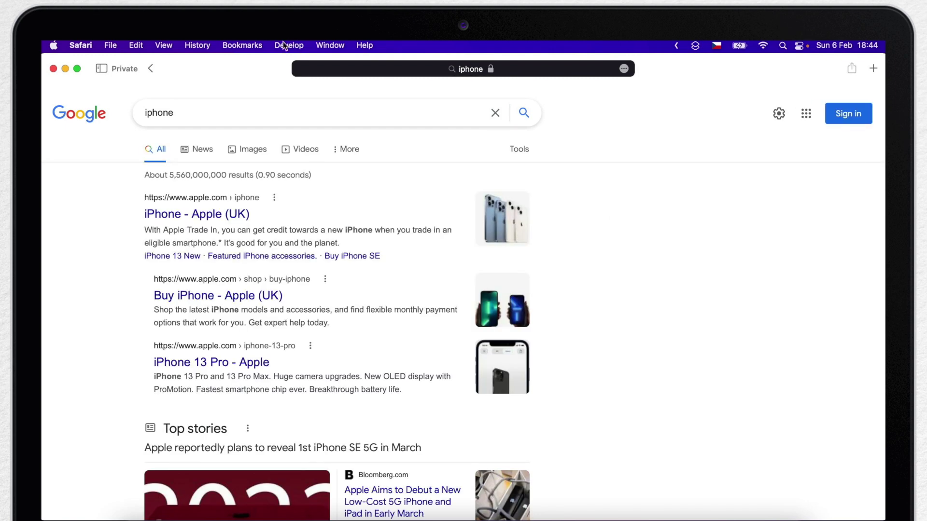
left_click(227, 108)
type("site:")
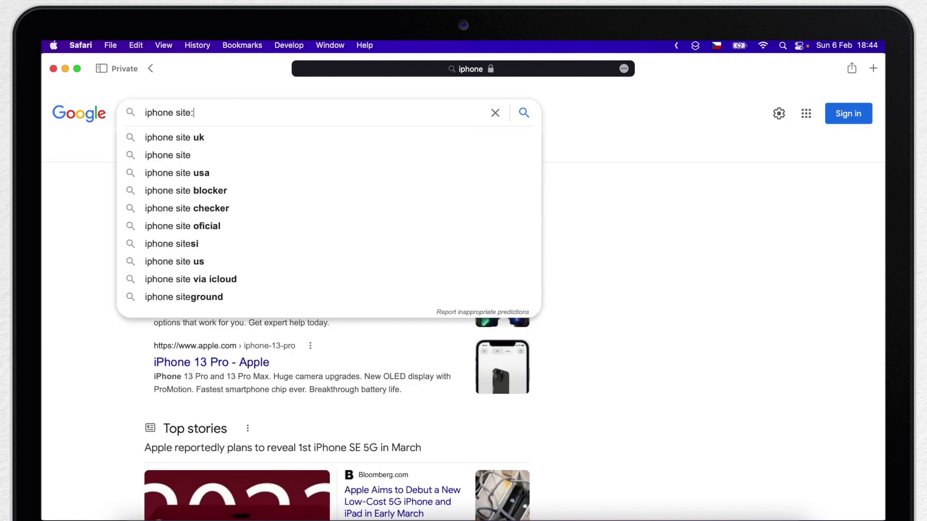
type("istyle.cz ")
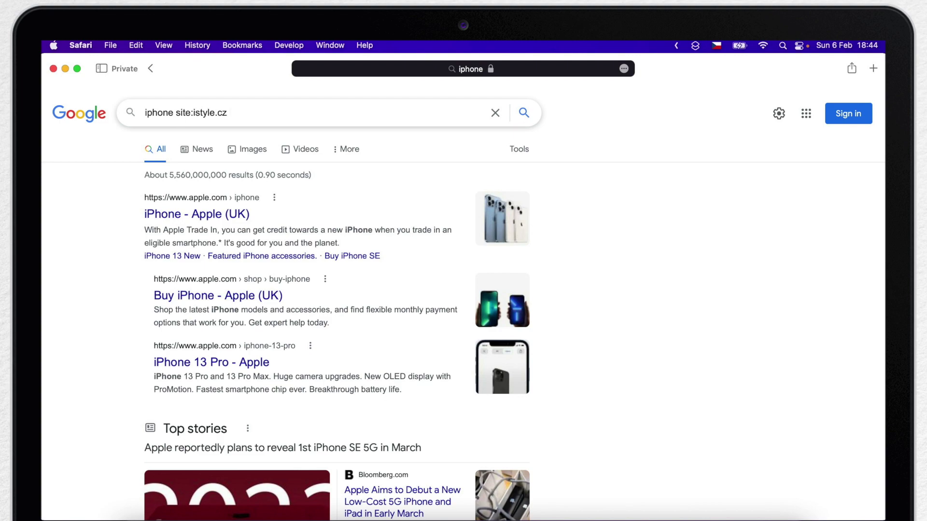
type("OR site:iwant.cz")
key("Return")
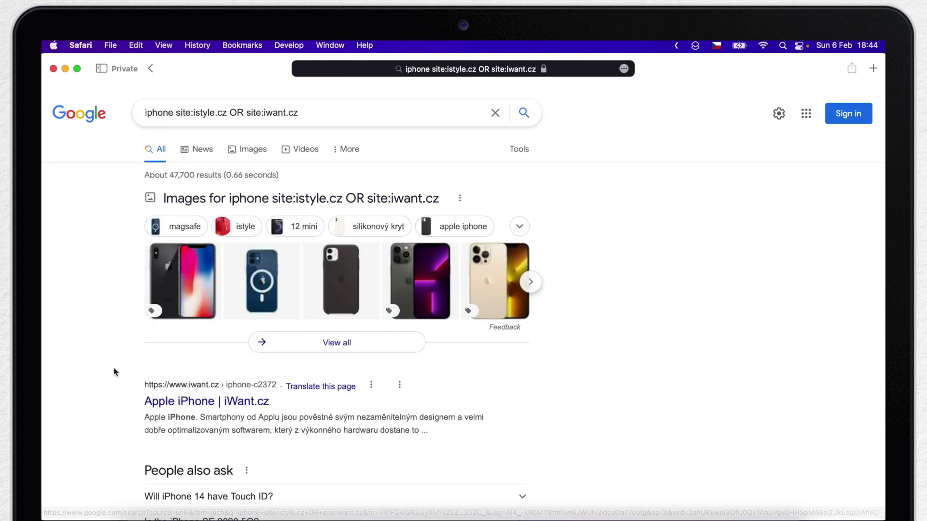
scroll(149, 392, "down", 6)
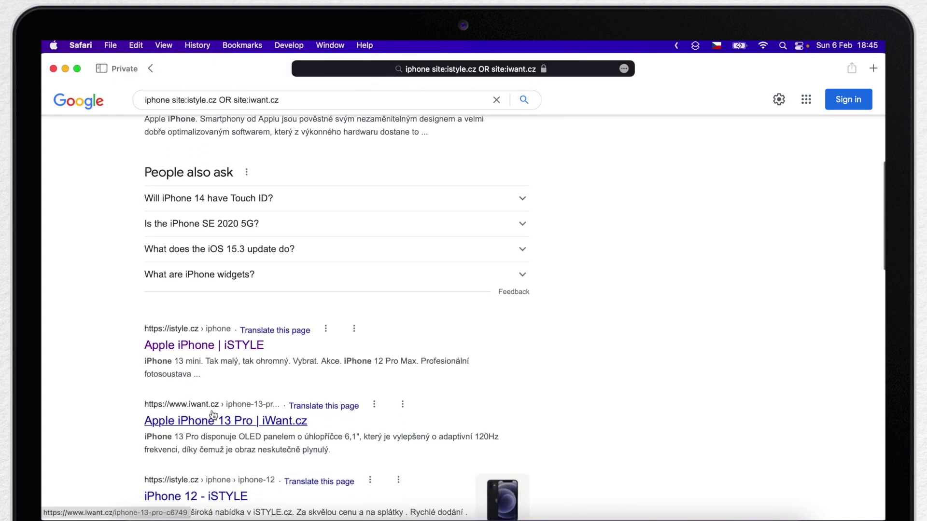
scroll(144, 468, "down", 10)
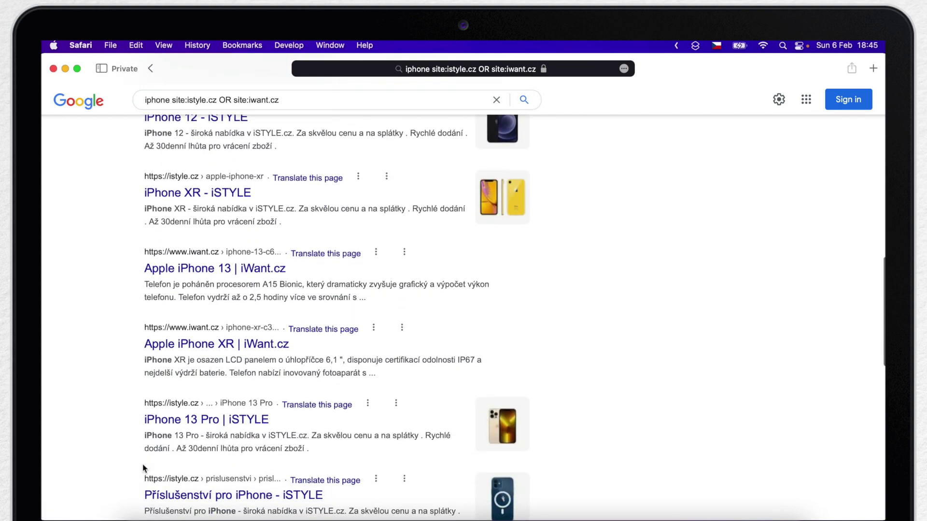
scroll(143, 468, "up", 20)
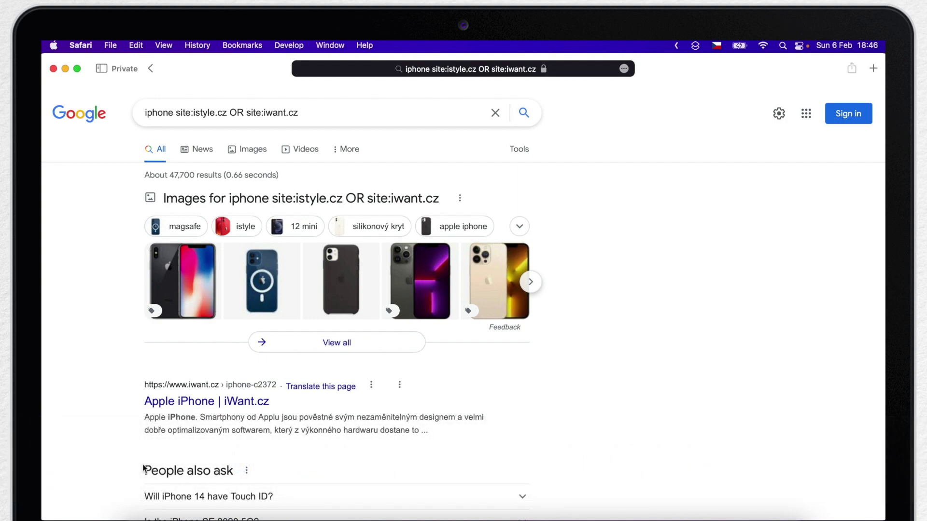
Step: Search 'advanced search' and open the 'Advanced Search - Google' result
left_click(495, 113)
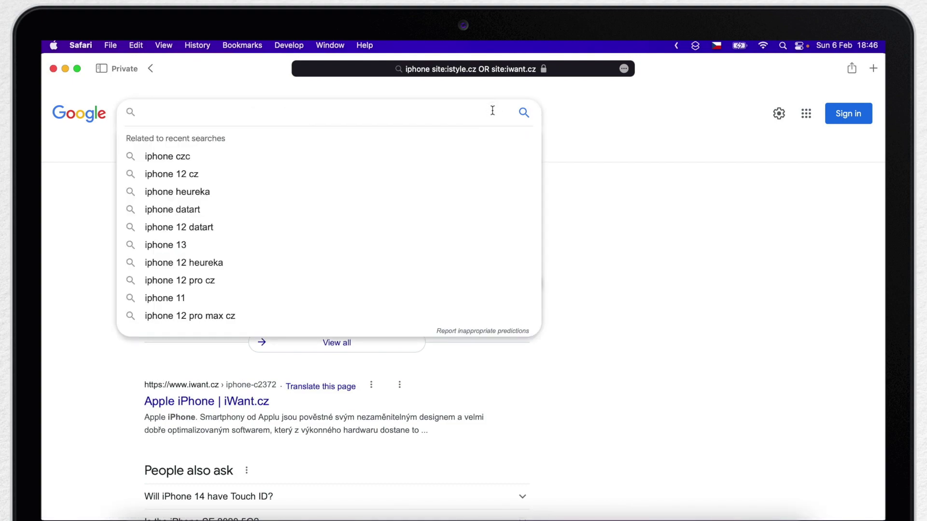
type("advanced")
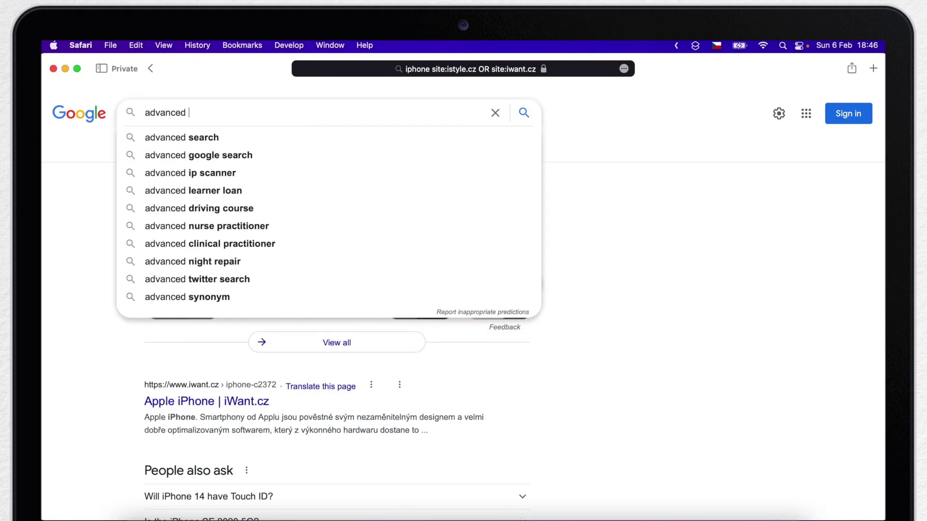
key("Down")
key("Return")
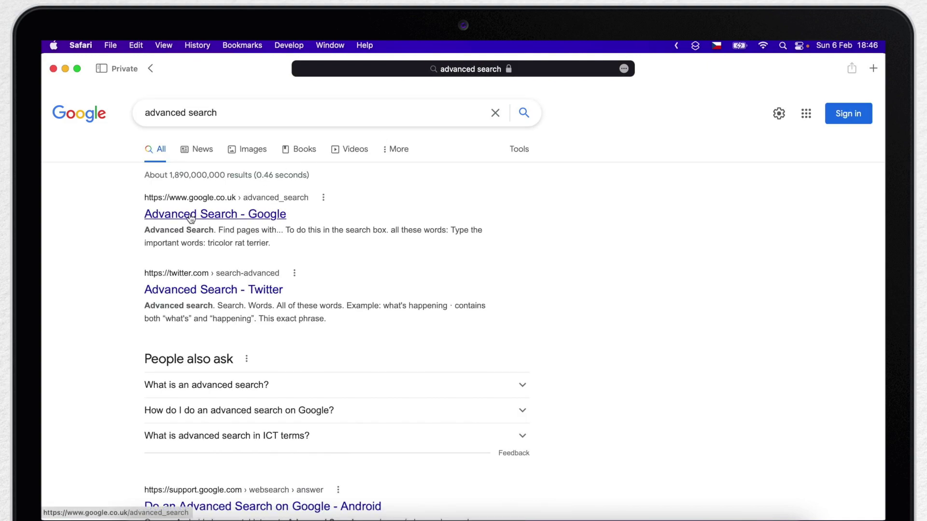
left_click(263, 215)
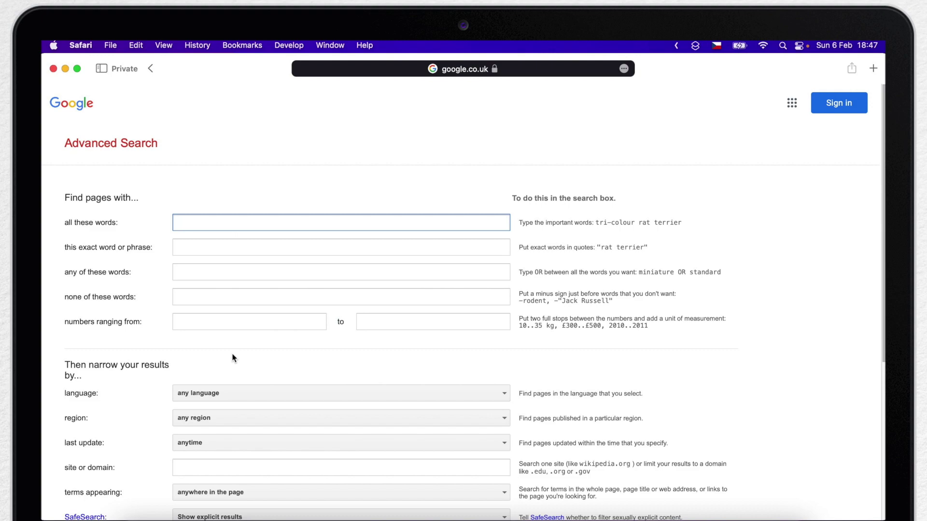
left_click(245, 422)
left_click(244, 423)
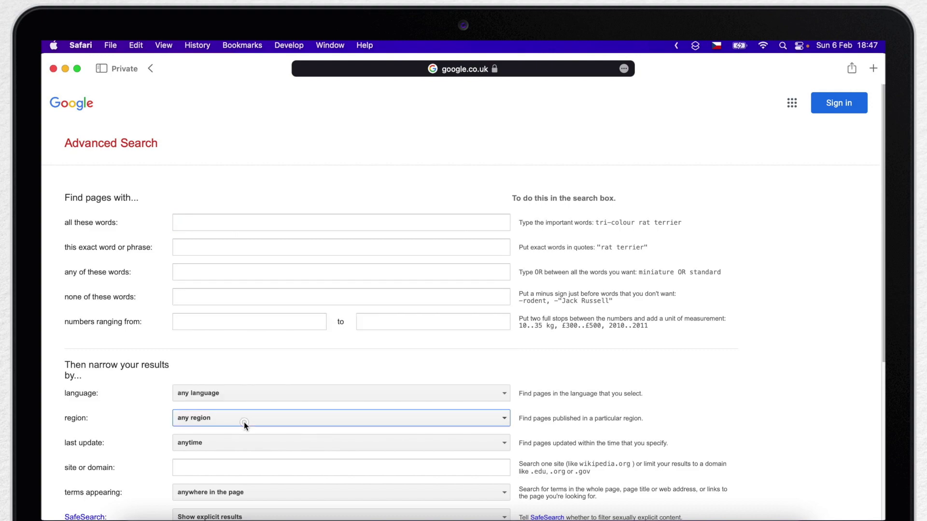
left_click(239, 395)
left_click(239, 395)
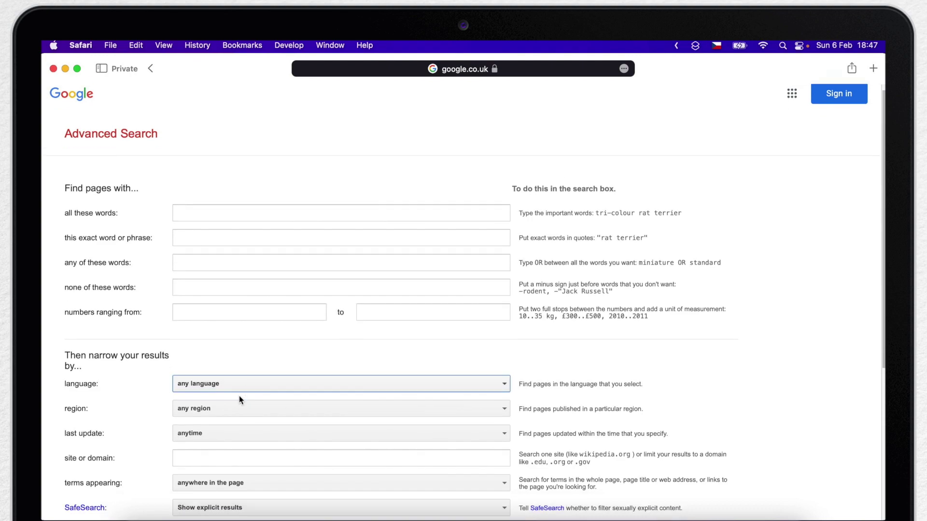
scroll(239, 396, "down", 5)
left_click(261, 410)
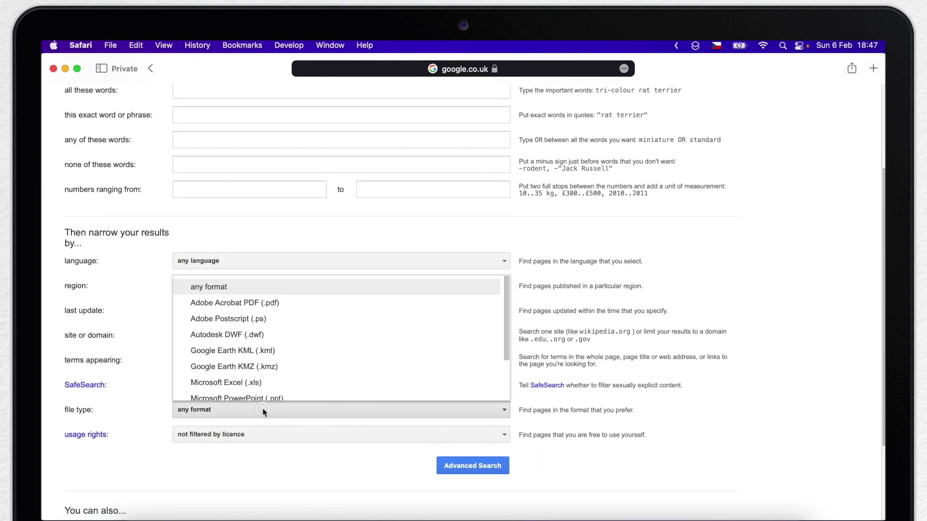
scroll(251, 357, "down", 3)
scroll(260, 381, "up", 3)
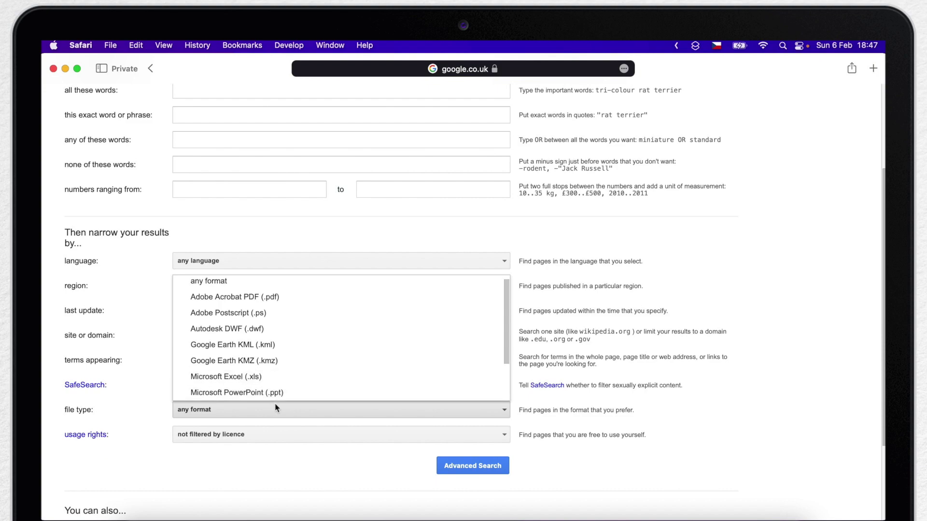
left_click(282, 415)
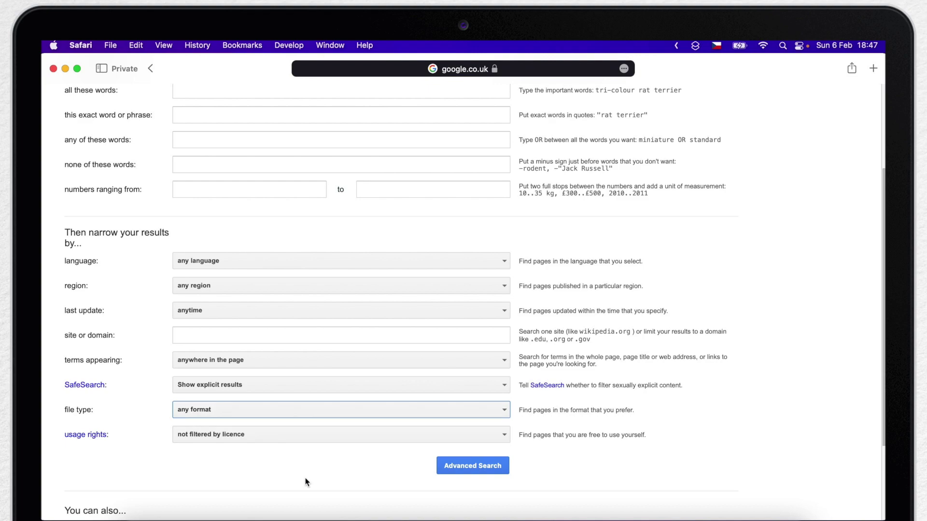
scroll(305, 481, "down", 5)
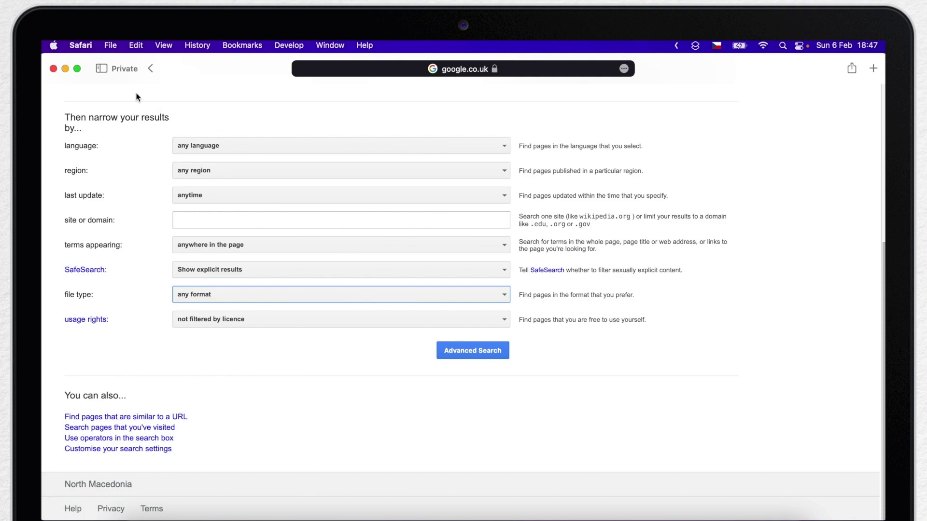
Step: Close the private Safari window
left_click(53, 68)
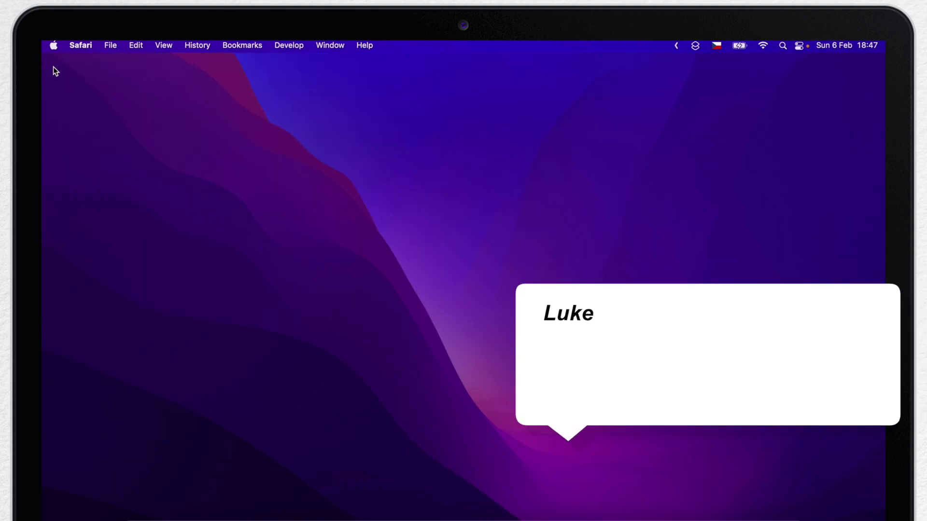